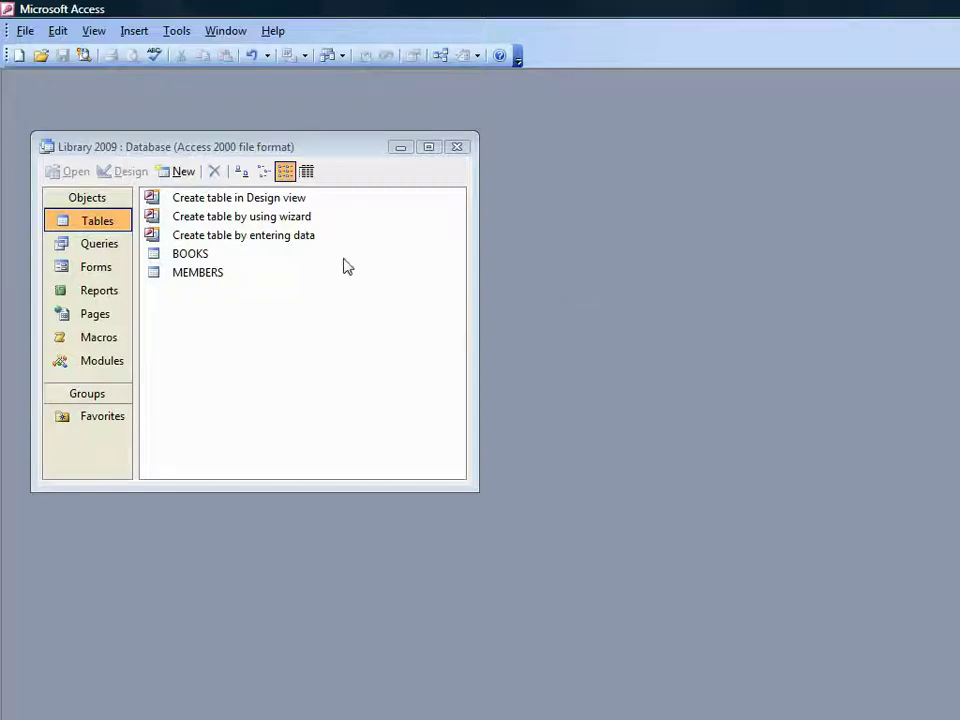
- Create a Design-view table whose first field, LoansID, is an AutoNumber primary key
double_click(294, 199)
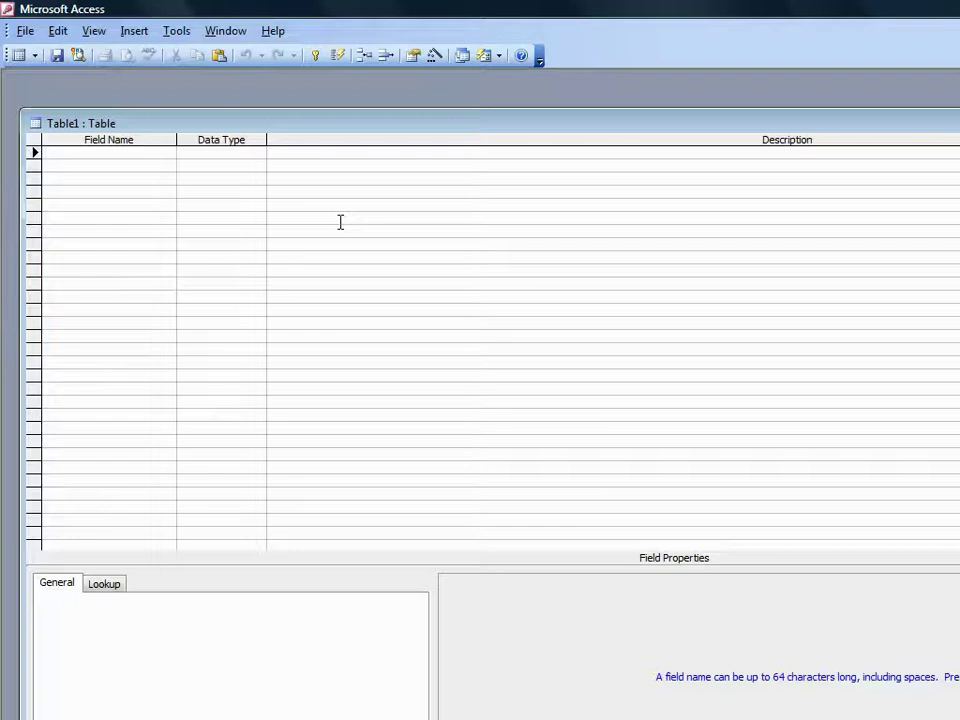
type("Lo")
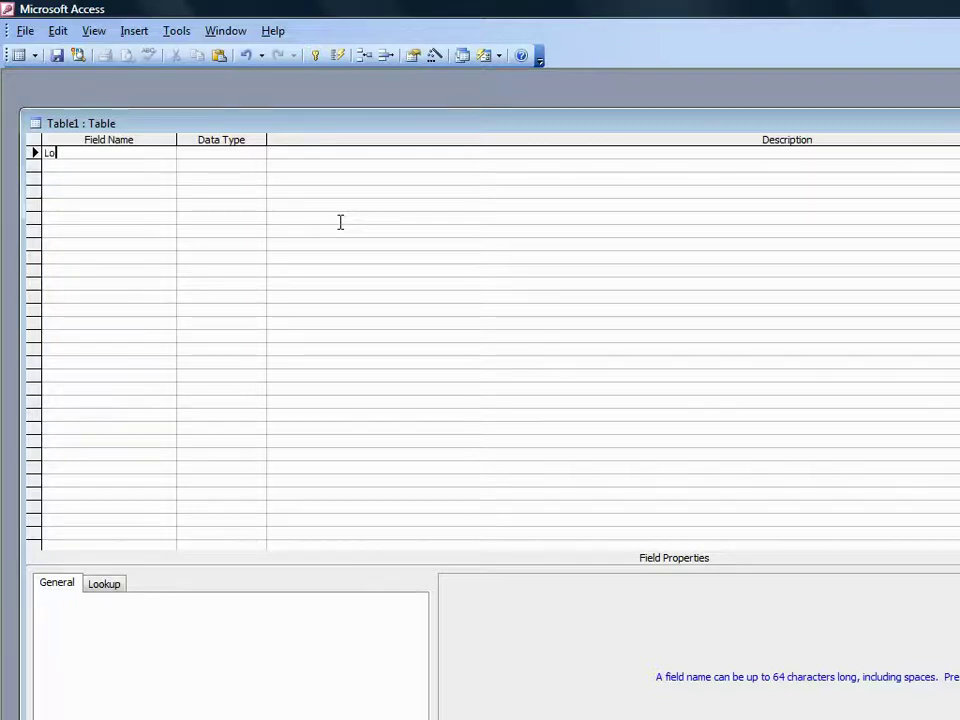
type("ansID")
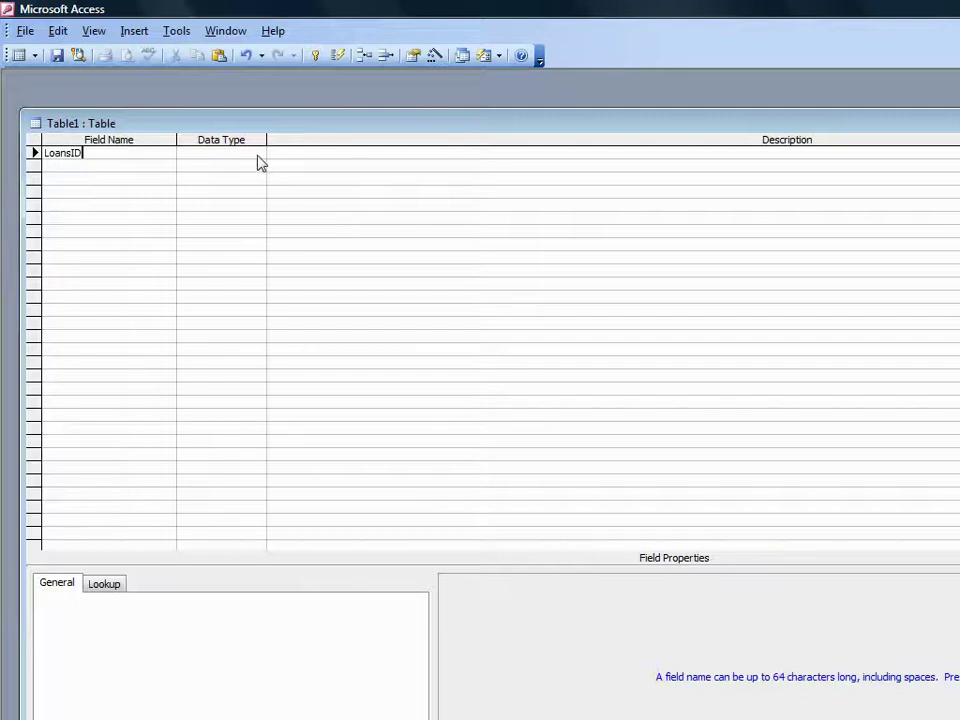
left_click(256, 156)
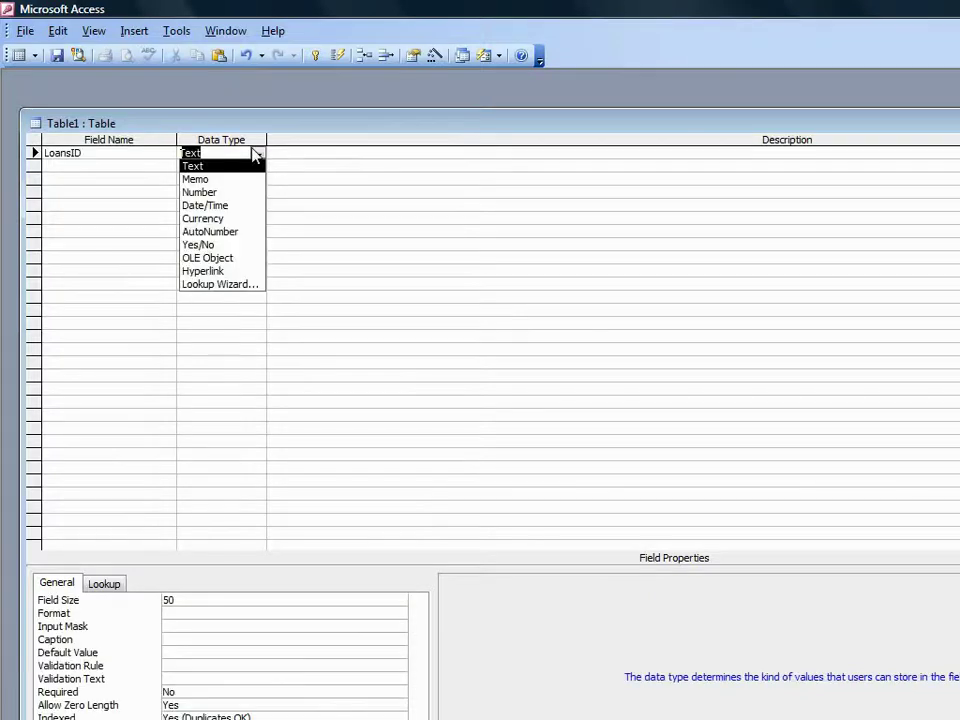
left_click(244, 233)
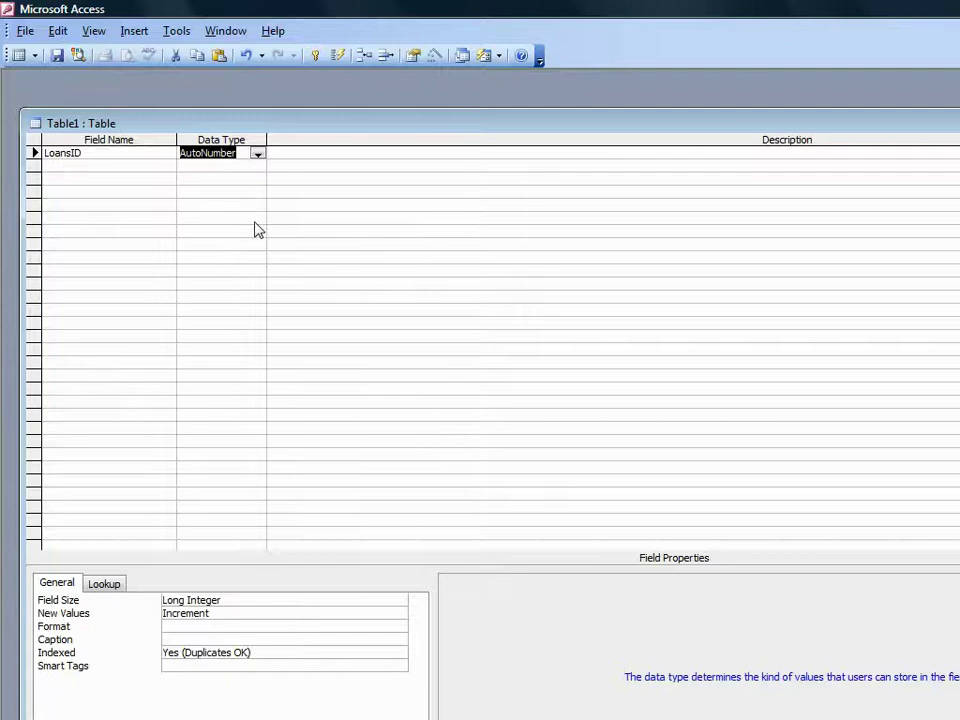
left_click(315, 57)
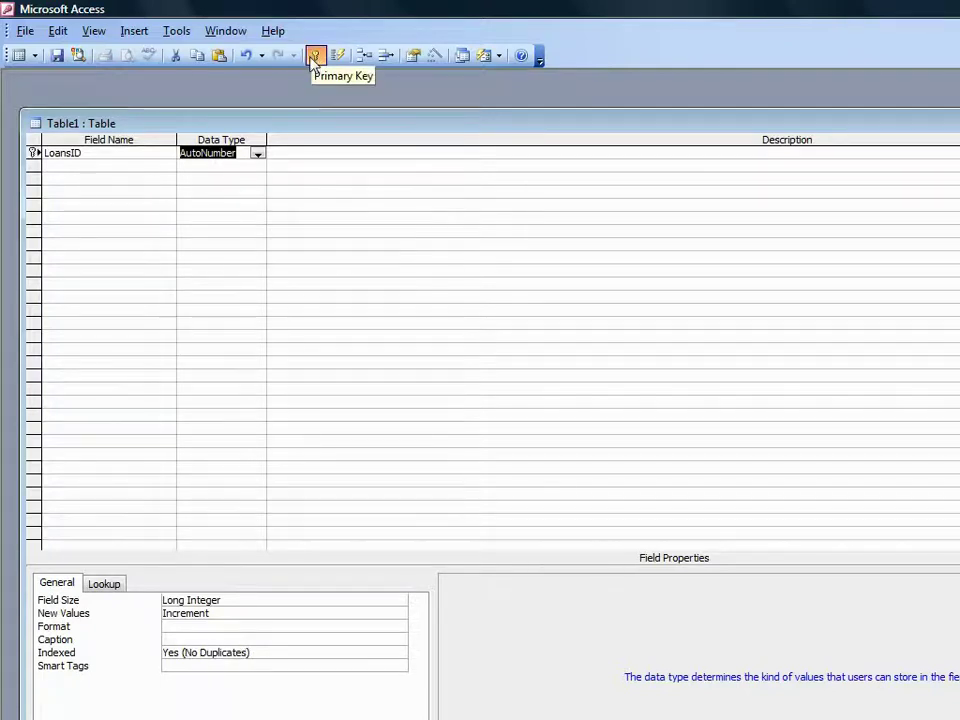
left_click(140, 165)
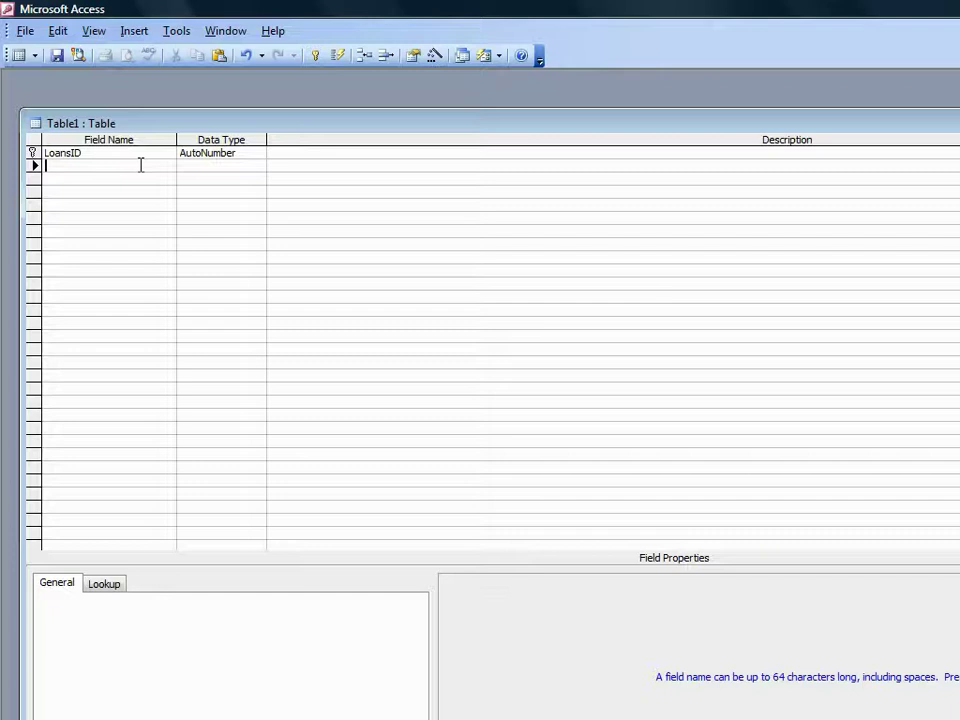
- Name the second field MembersID and bring up its list of data types
type("Me")
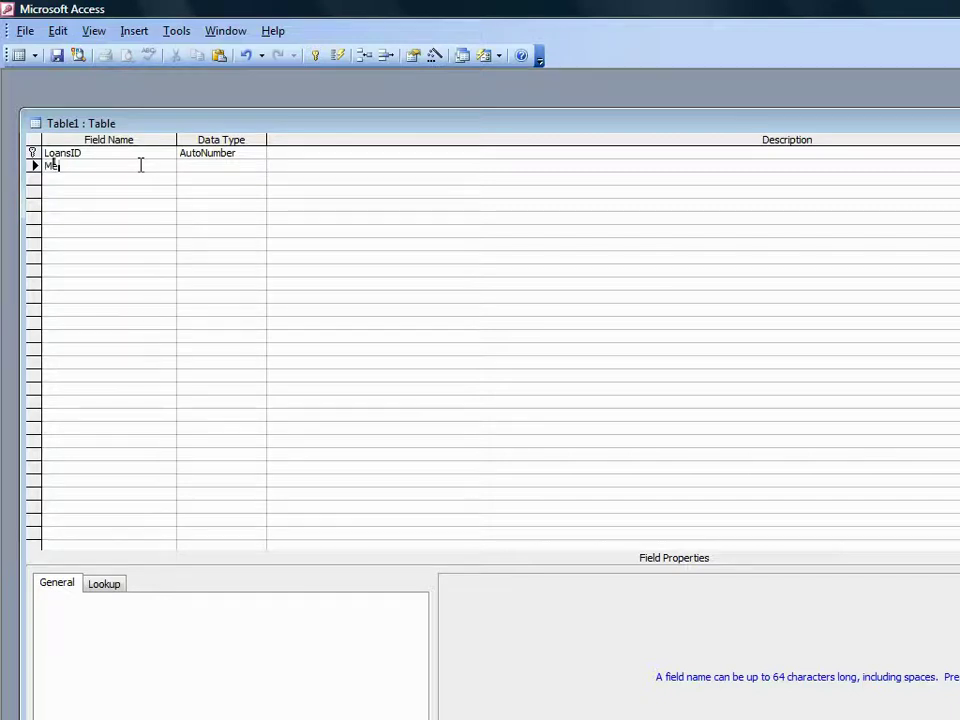
type("mbersID")
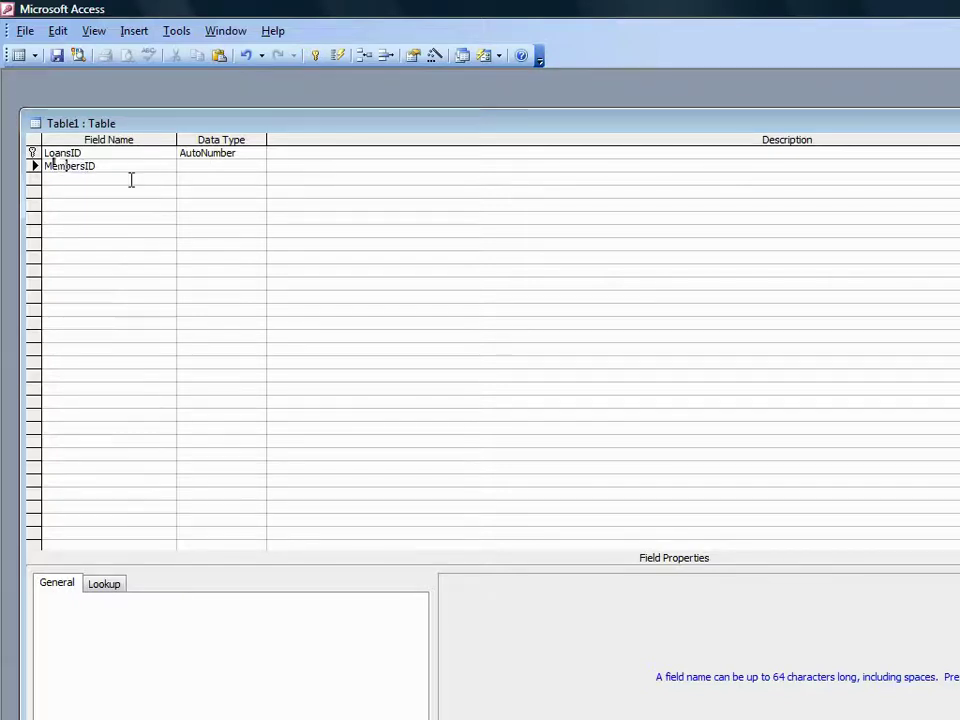
left_click(188, 166)
left_click(257, 167)
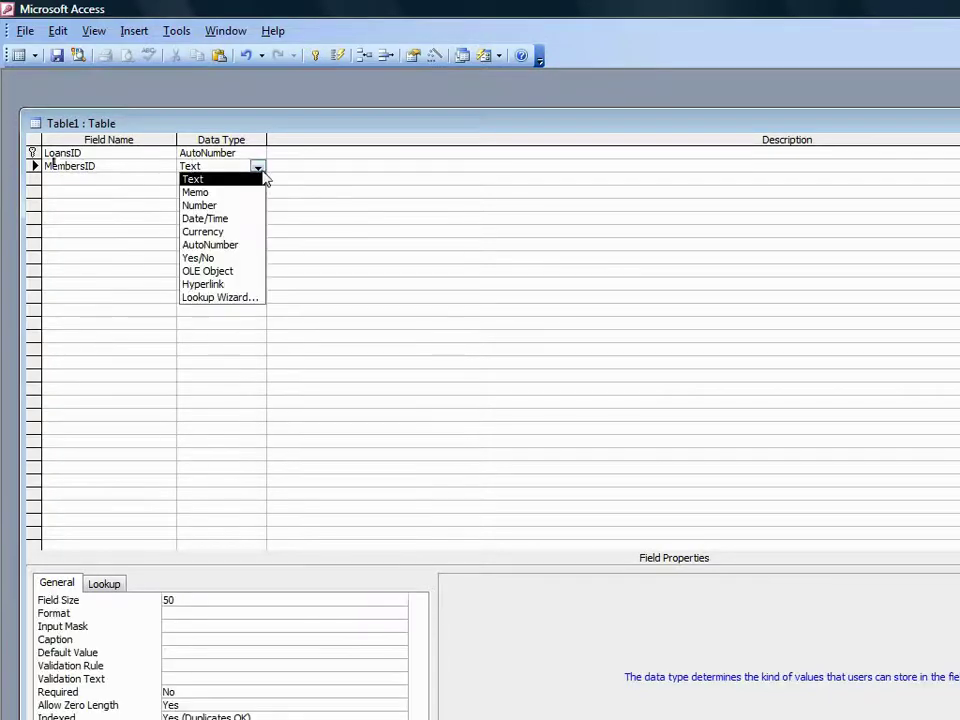
- Start a MembersID lookup on the MEMBERS table with MemberID, Forename and Surname columns
left_click(250, 302)
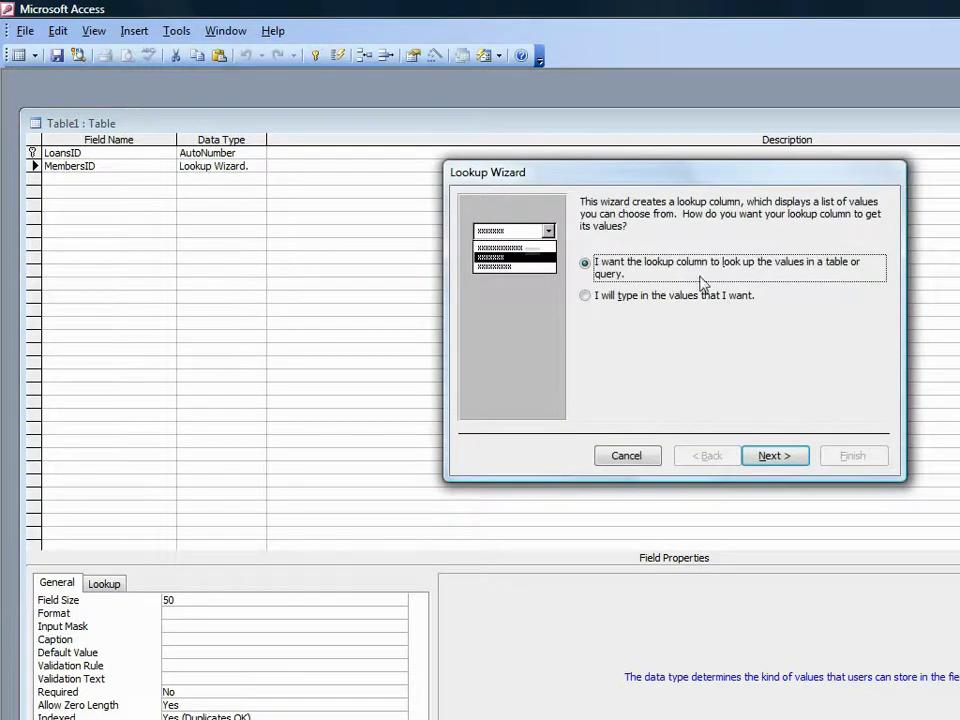
left_click(779, 459)
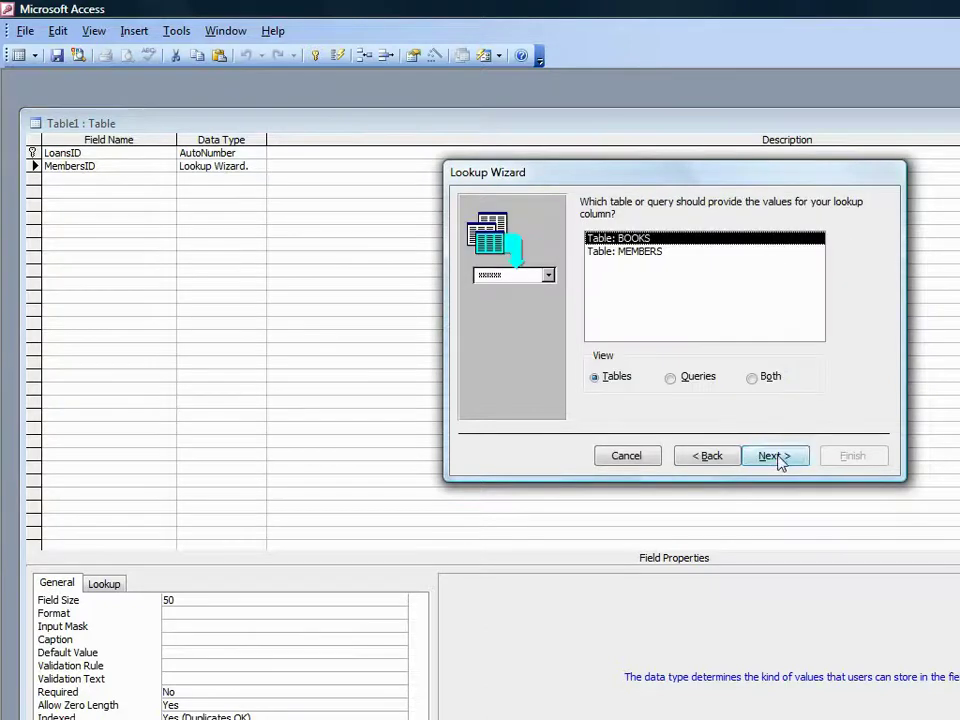
left_click(638, 255)
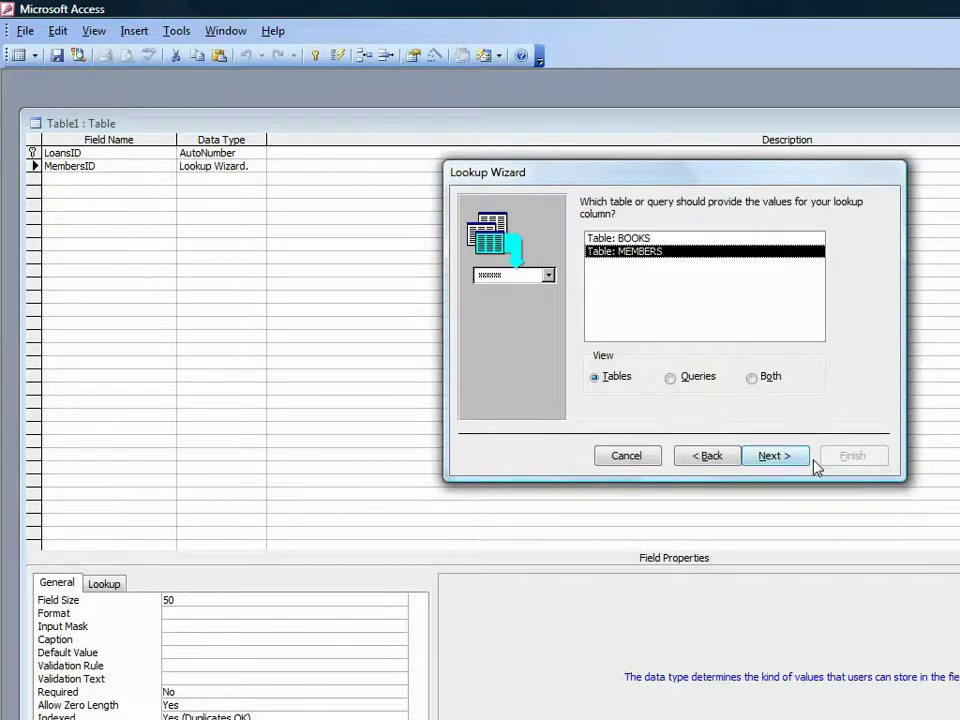
left_click(753, 456)
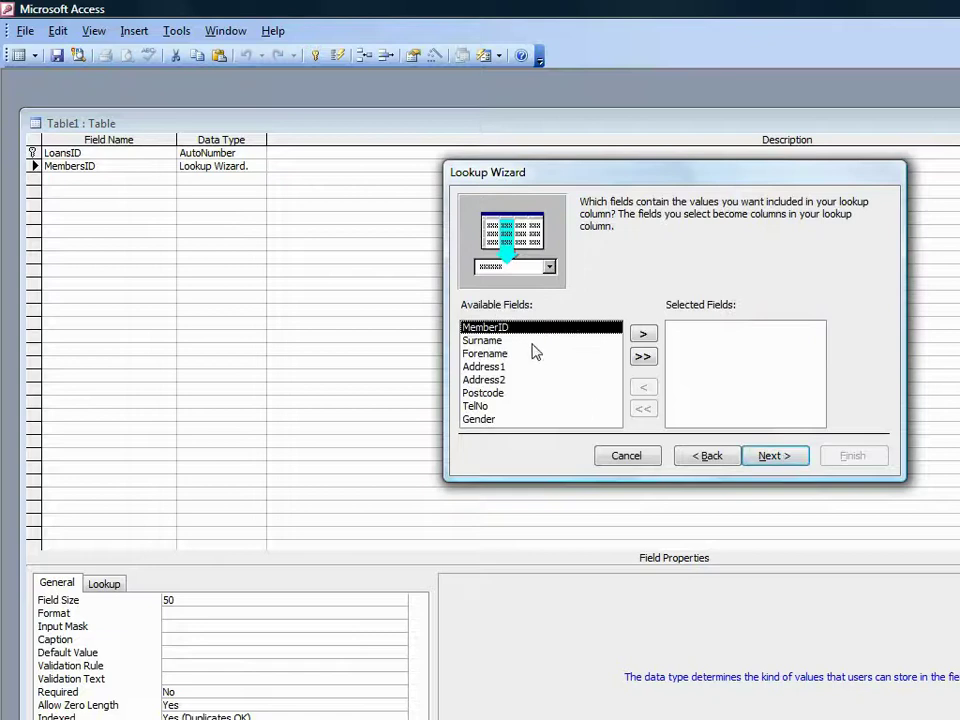
left_click(643, 334)
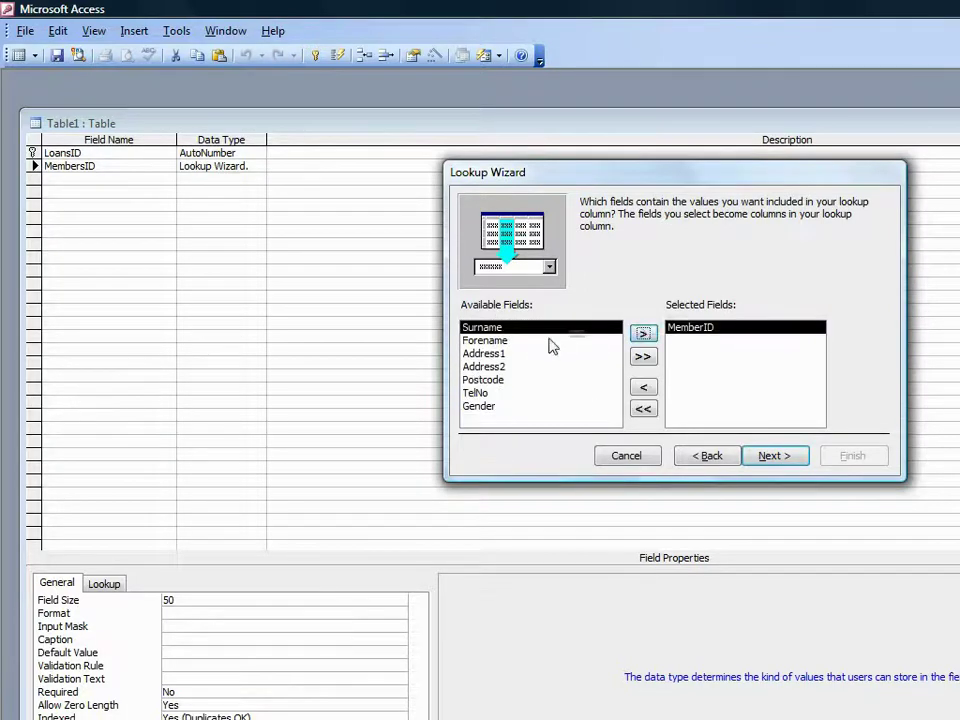
left_click(553, 341)
left_click(643, 334)
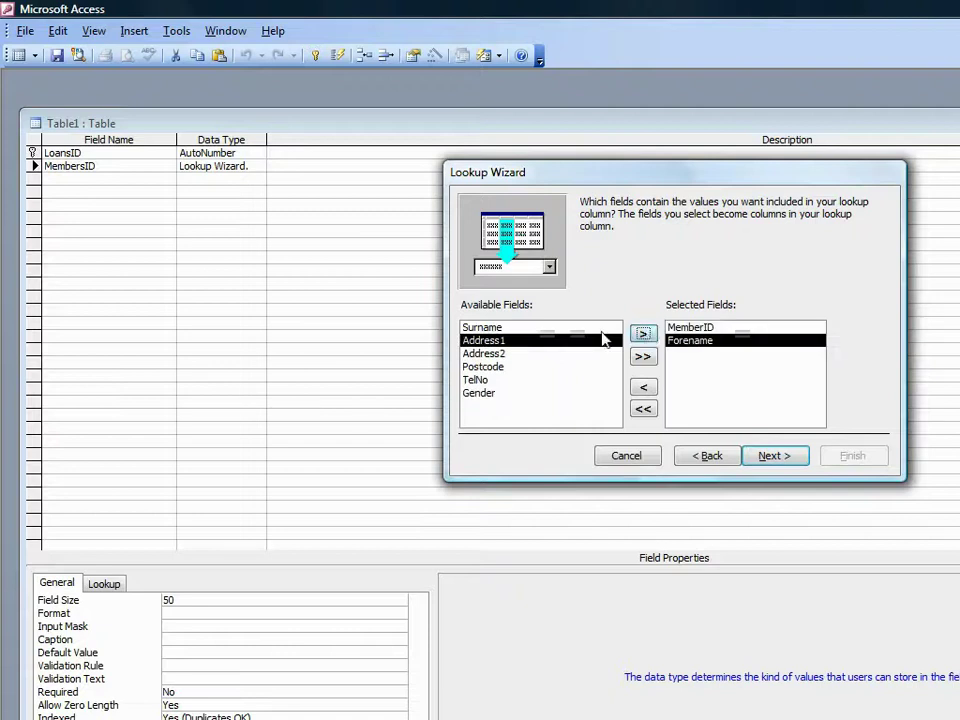
left_click(605, 329)
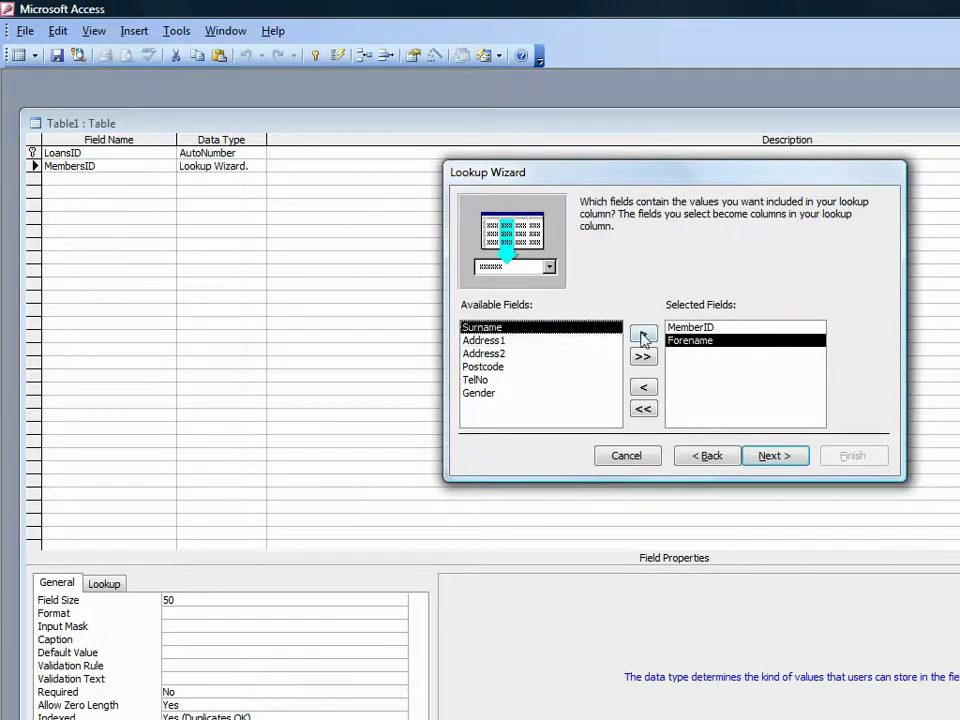
left_click(643, 336)
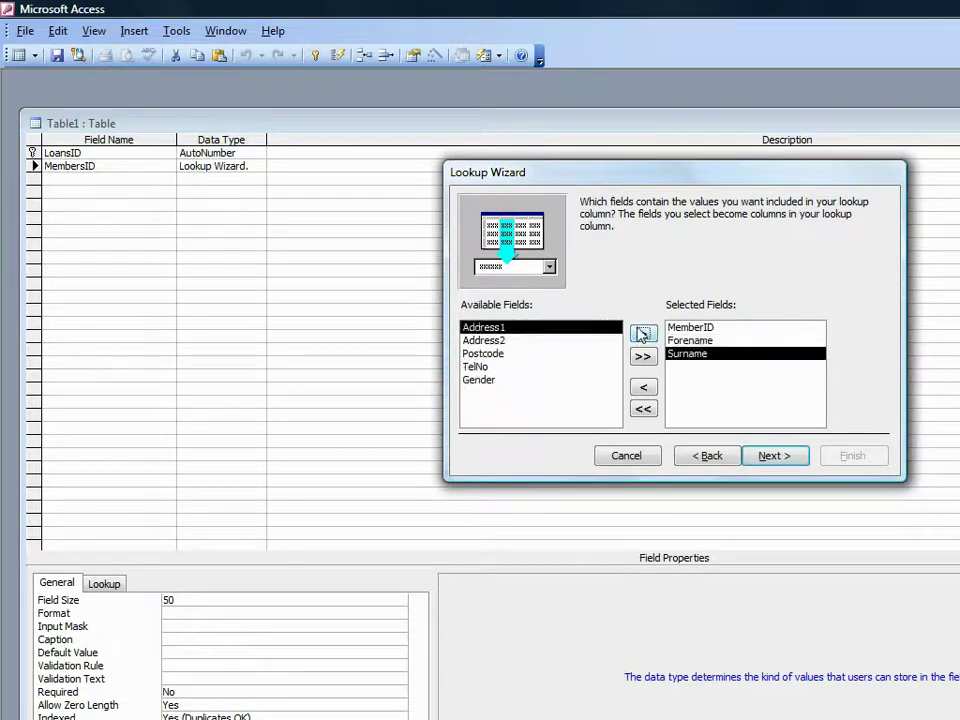
- Sort the MembersID lookup by Surname and finish the Lookup Wizard
left_click(789, 458)
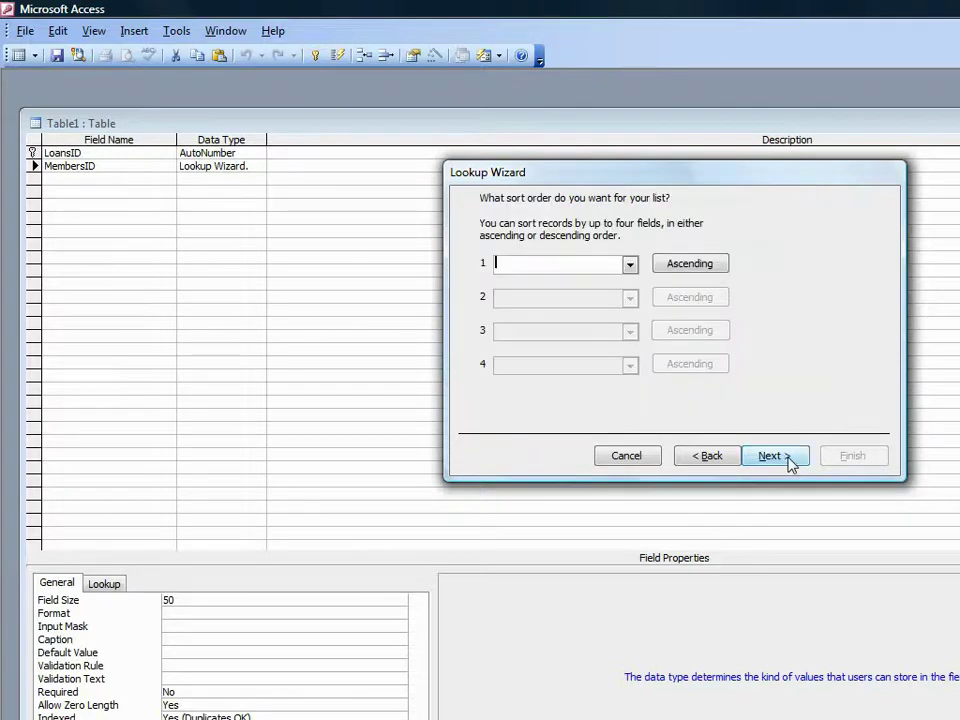
left_click(630, 266)
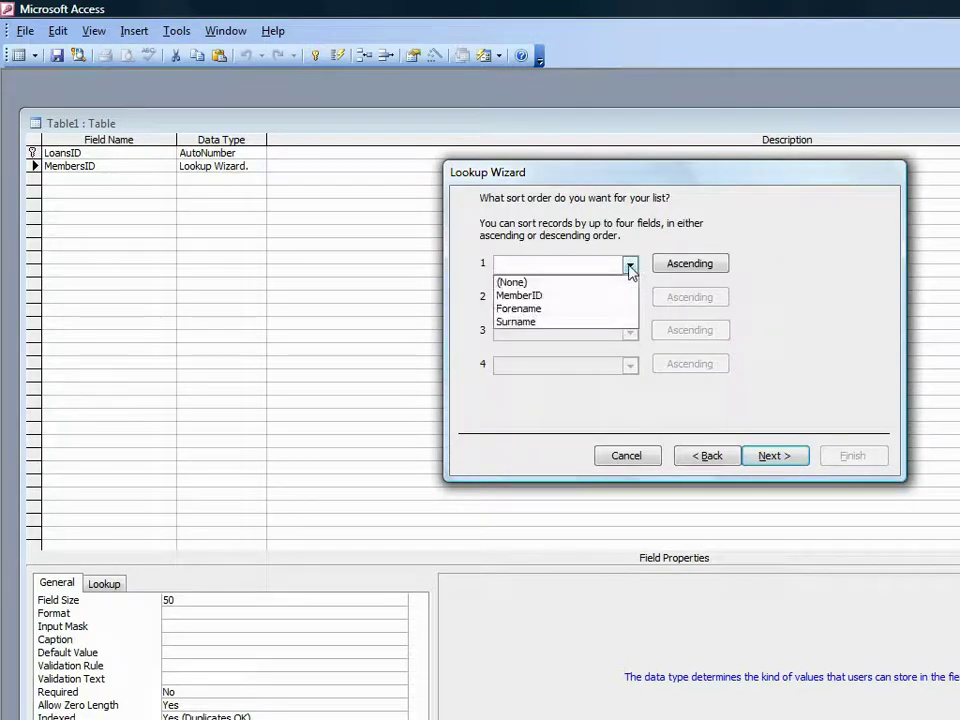
left_click(596, 323)
left_click(777, 460)
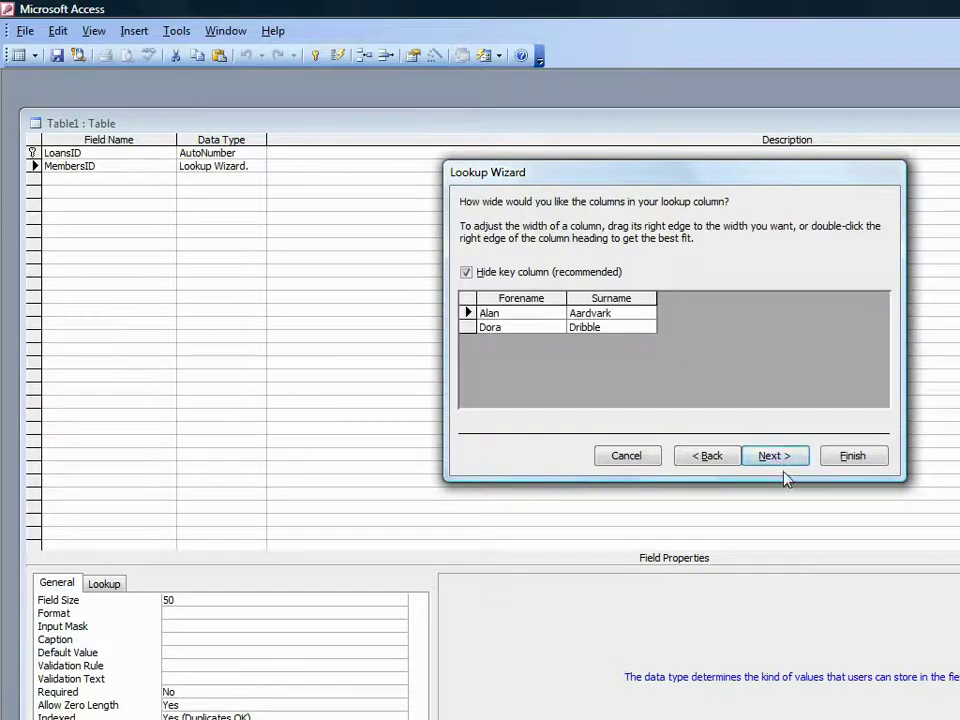
left_click(853, 458)
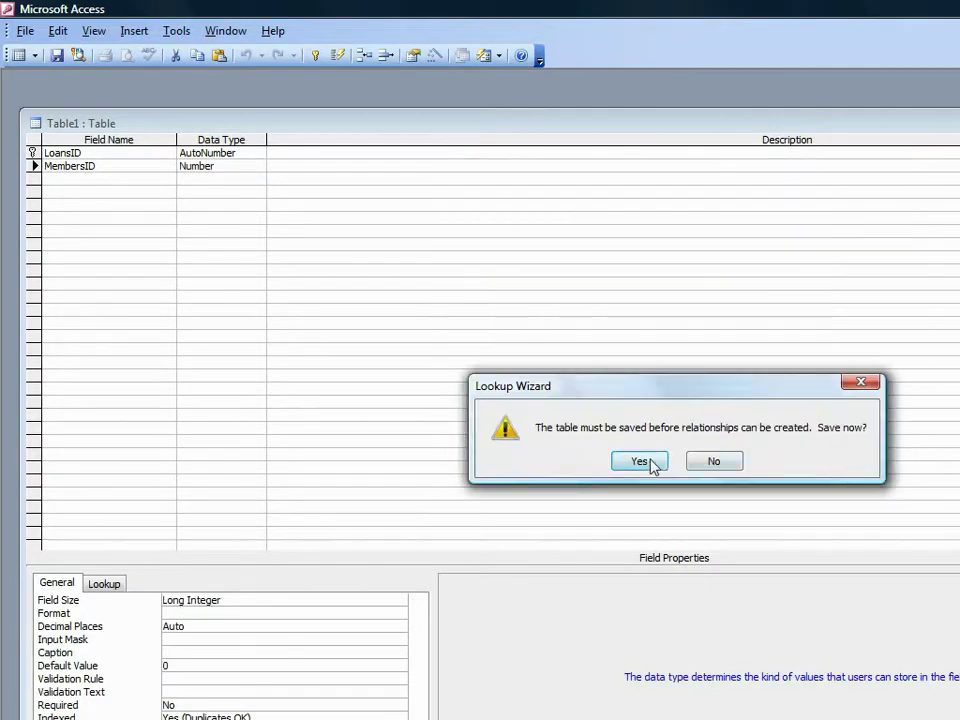
- Save the new table with the name LOANS
left_click(652, 463)
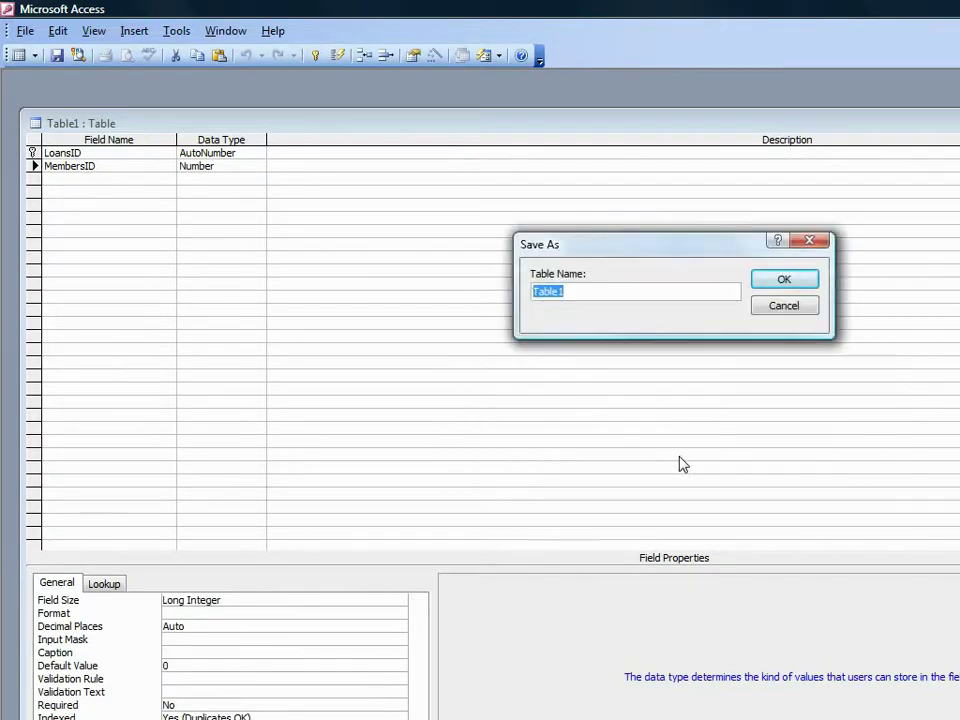
type("LOANS")
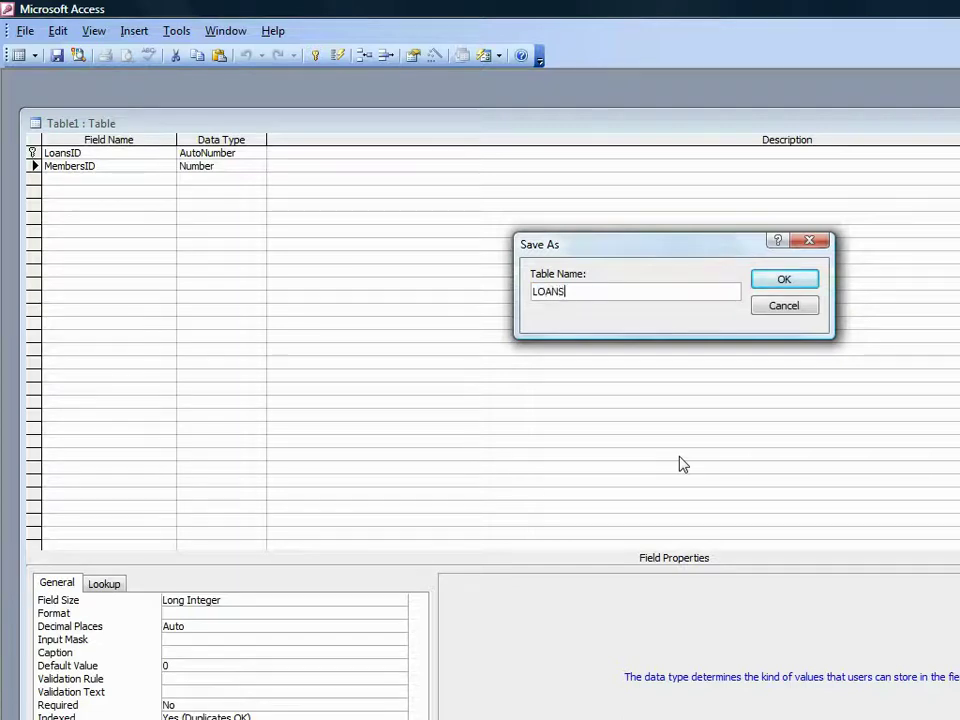
left_click(755, 282)
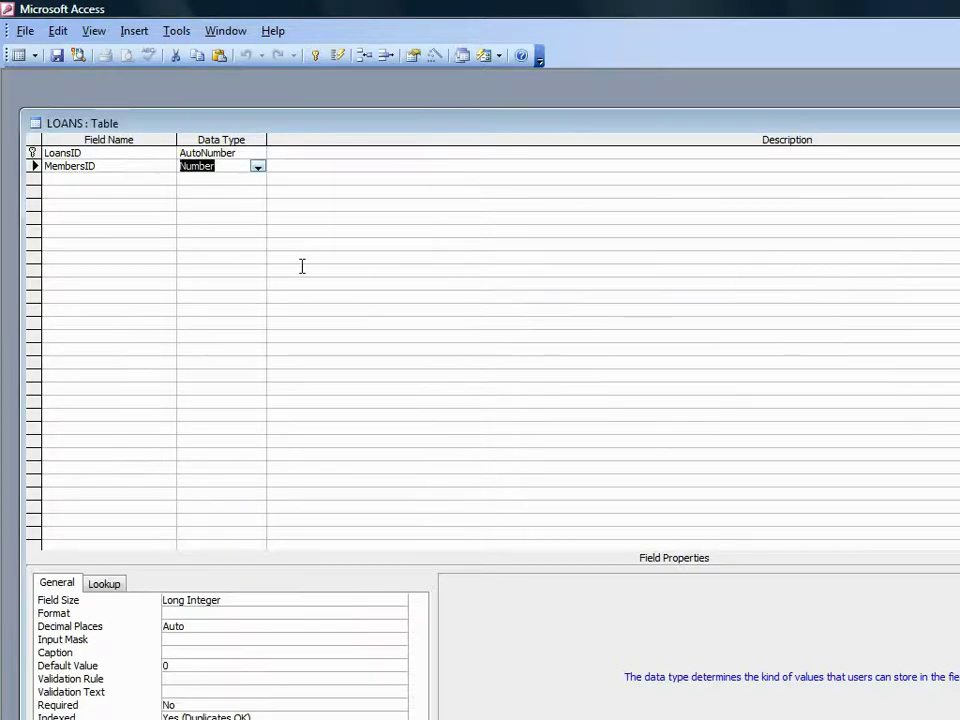
- Add a third field named BookID and bring up its data type list
left_click(123, 178)
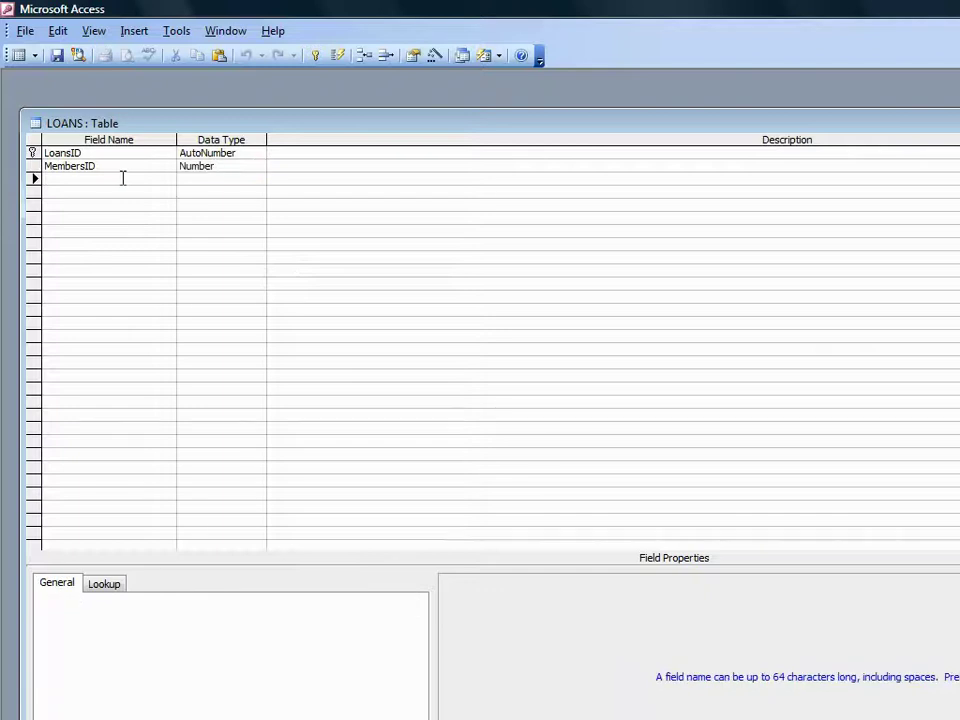
type("BookID")
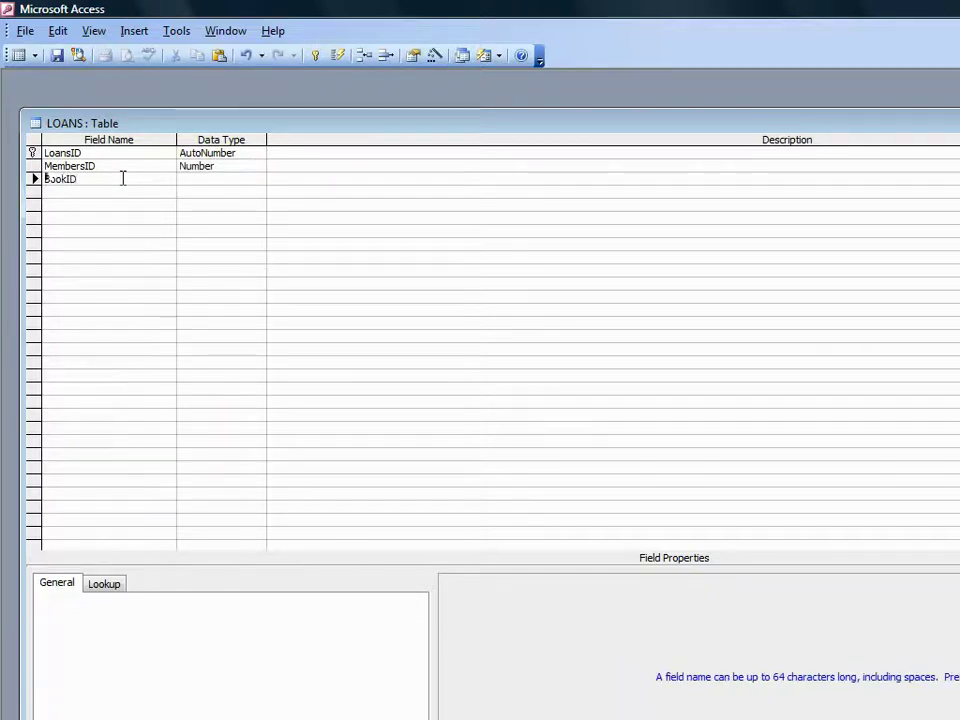
left_click(189, 179)
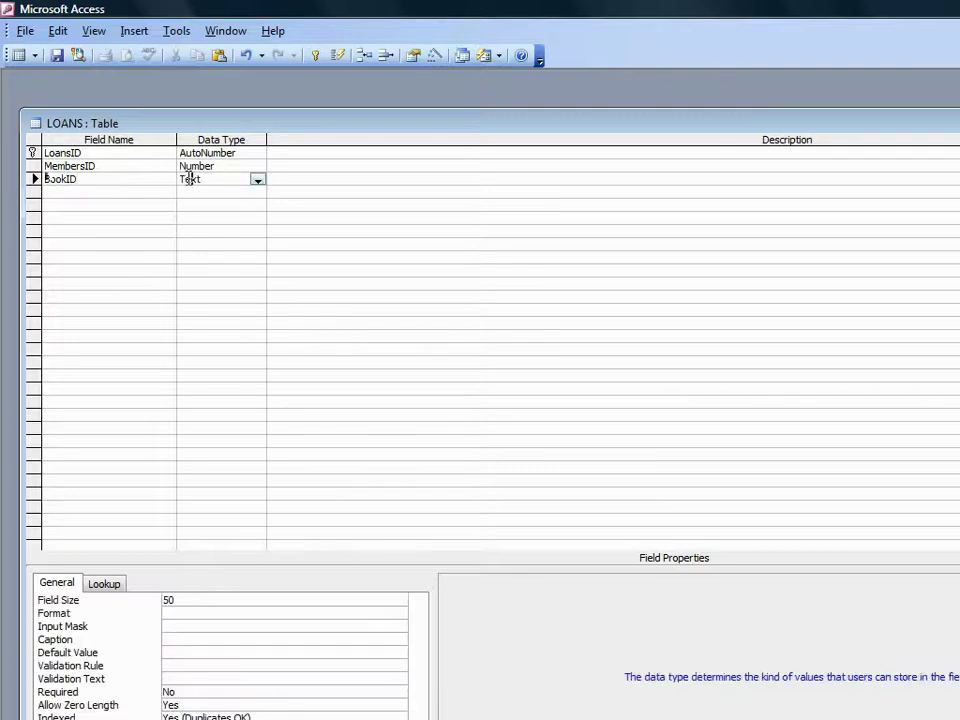
left_click(257, 179)
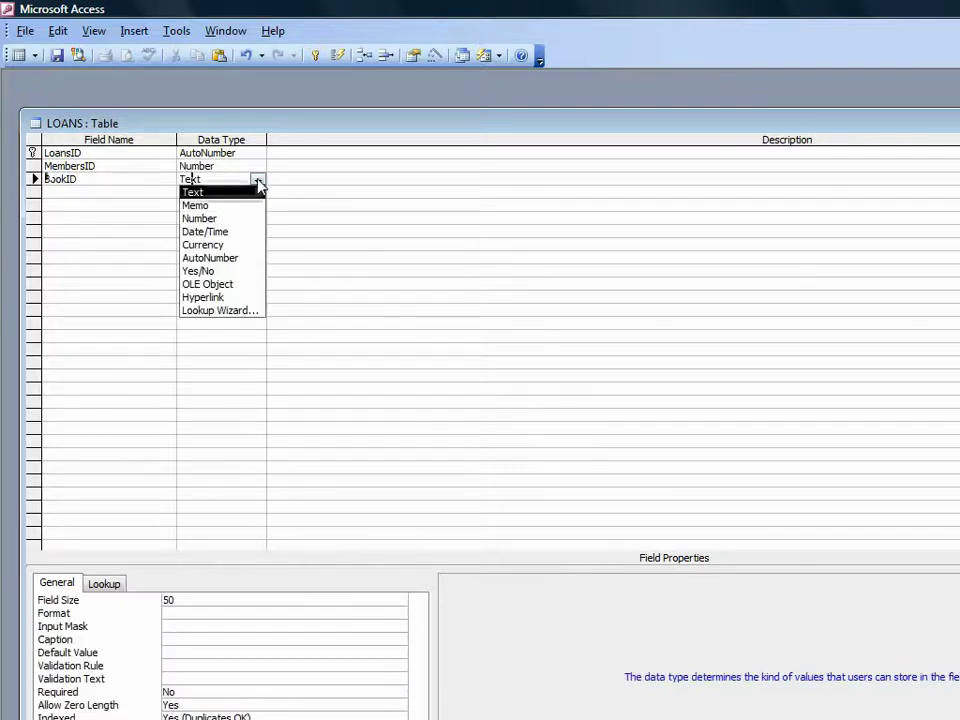
- Start a BookID lookup on the BOOKS table with BookID and Title columns
left_click(245, 311)
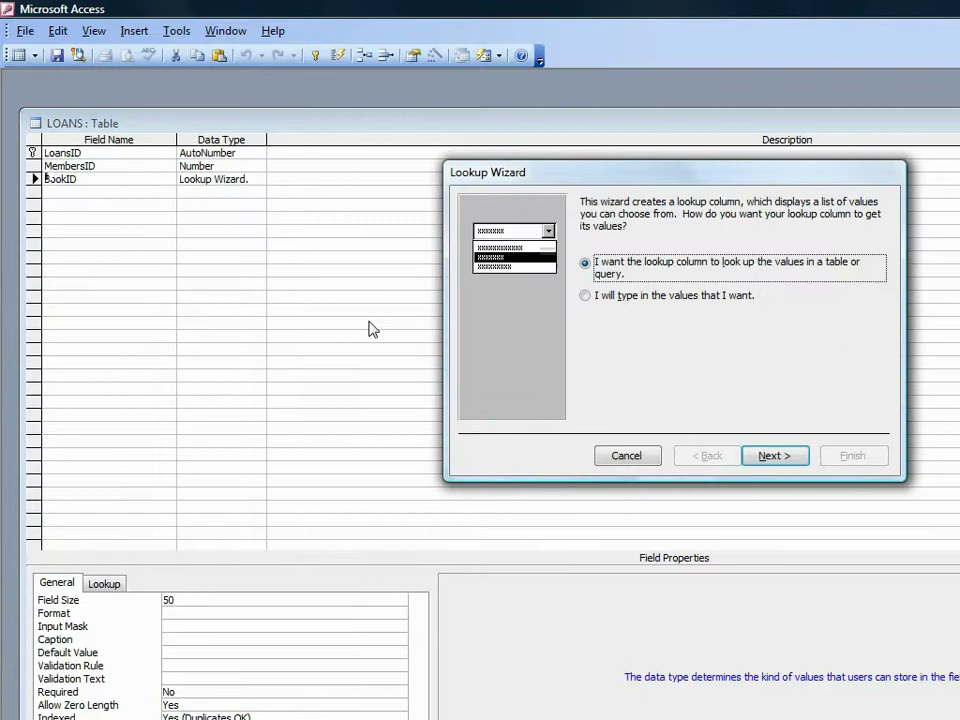
left_click(776, 456)
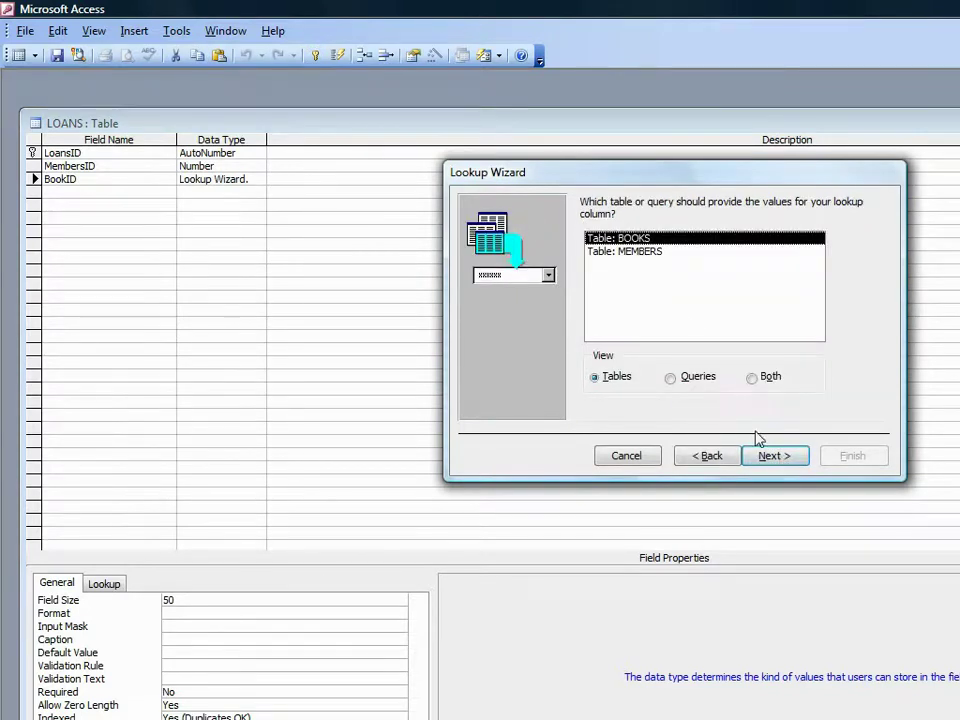
left_click(776, 458)
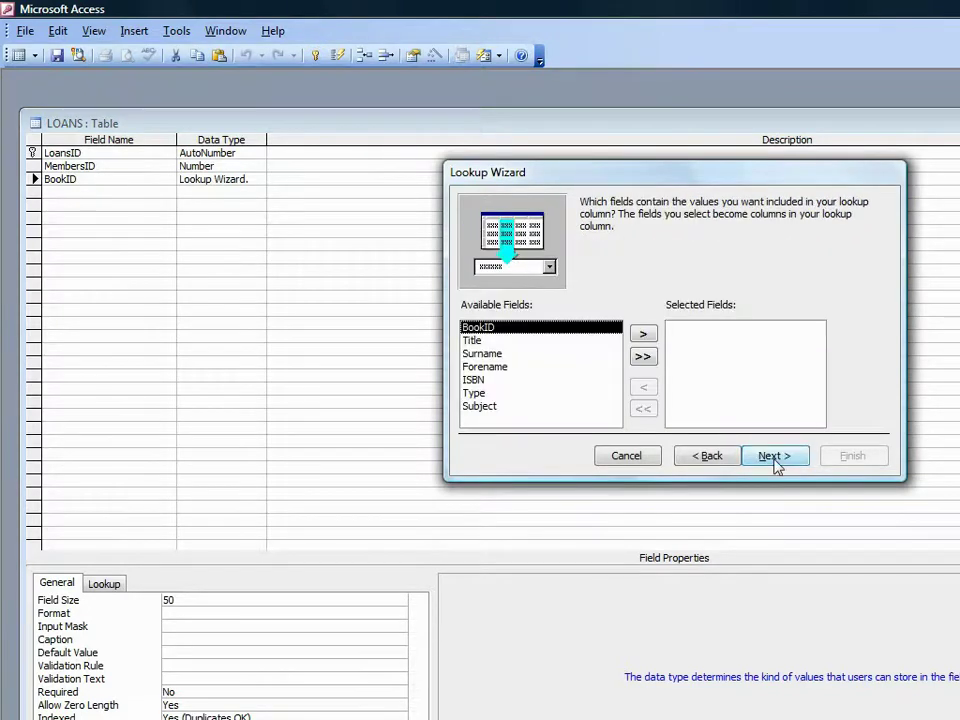
left_click(642, 336)
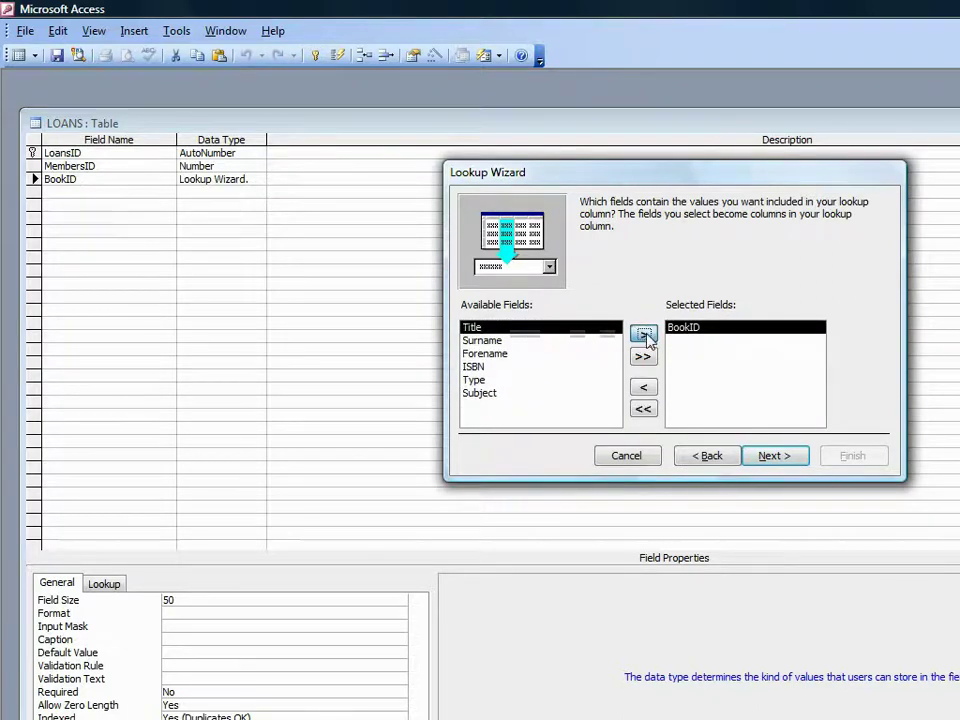
left_click(643, 335)
- Sort the BookID lookup by Title, widen the Title column, and finish the wizard
left_click(779, 465)
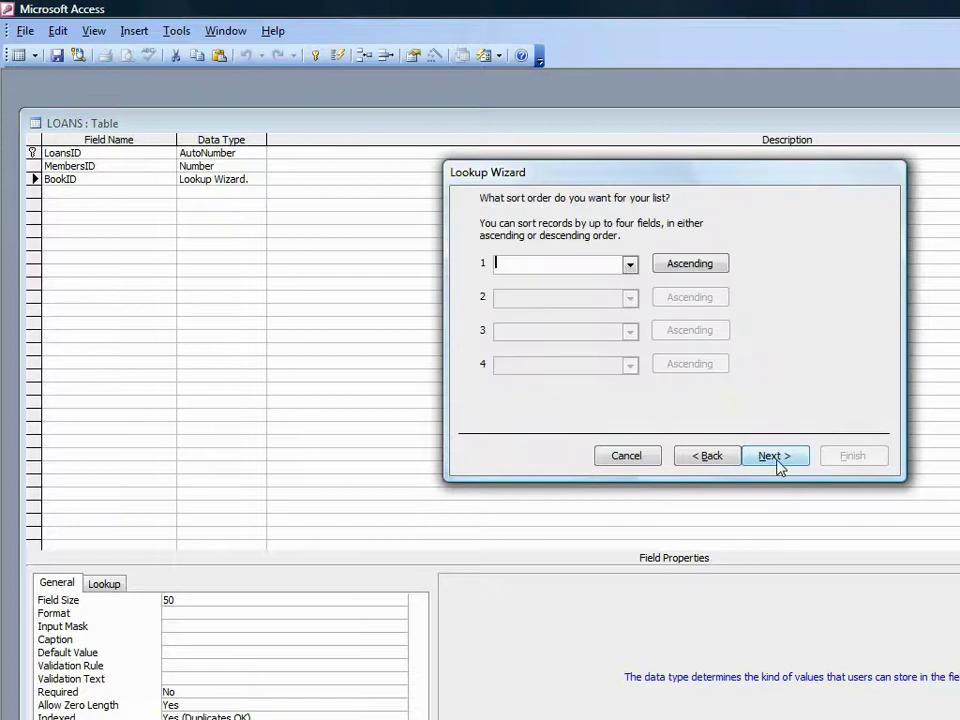
left_click(630, 264)
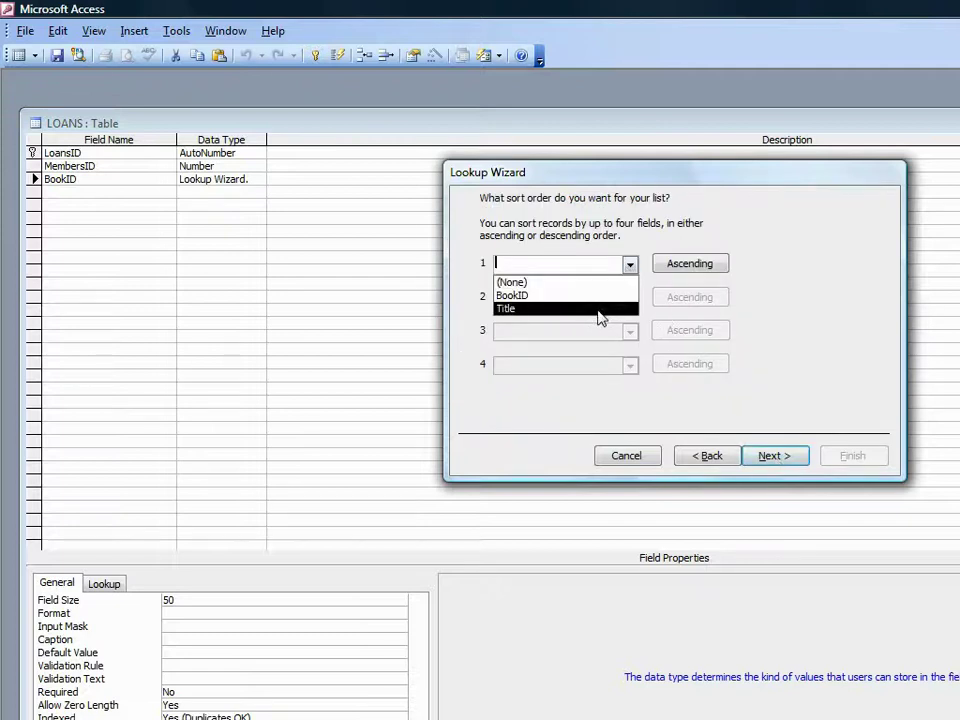
left_click(598, 309)
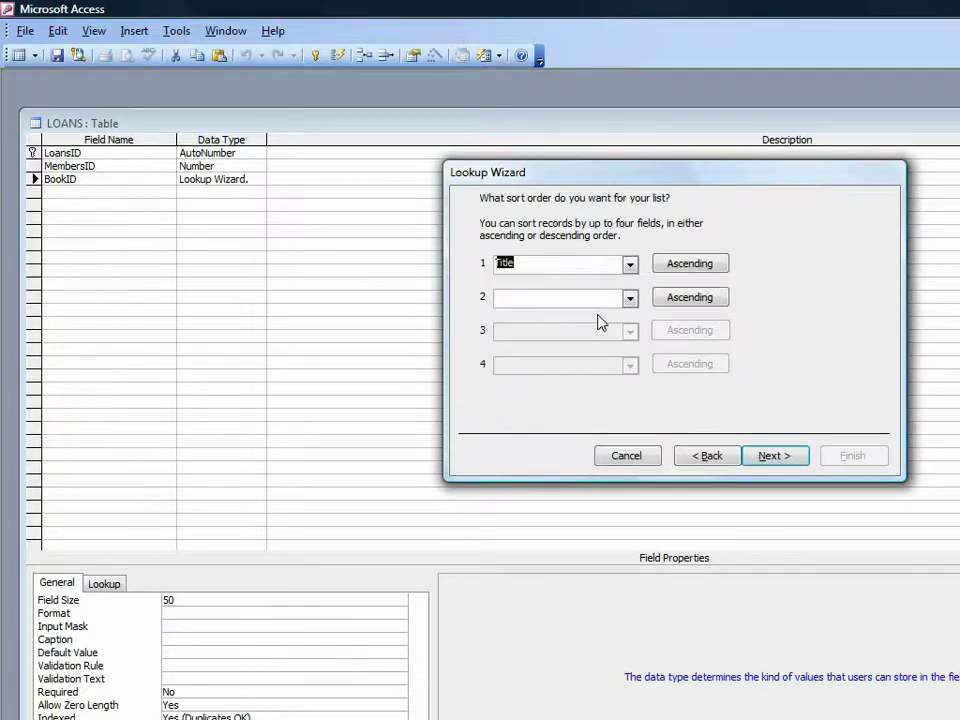
left_click(775, 456)
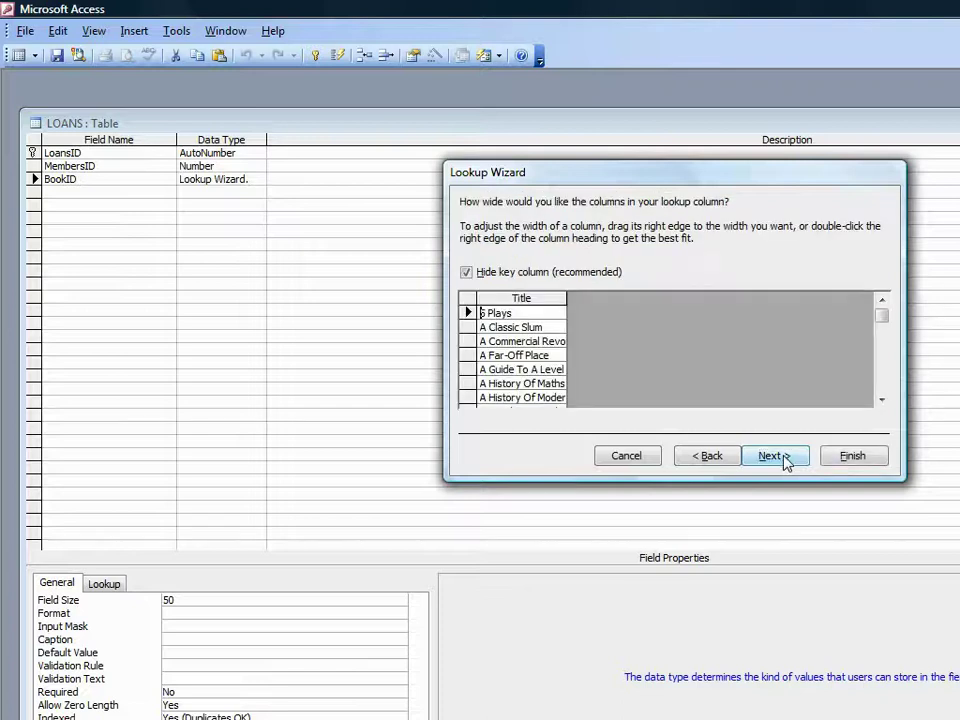
left_click_drag(566, 300, 716, 304)
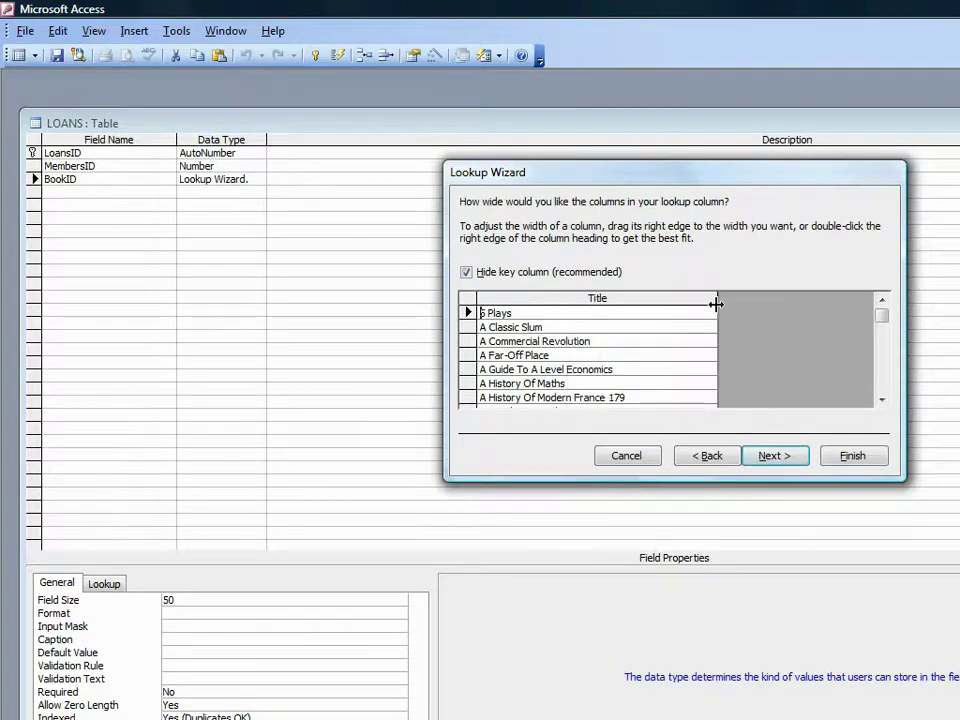
left_click(851, 457)
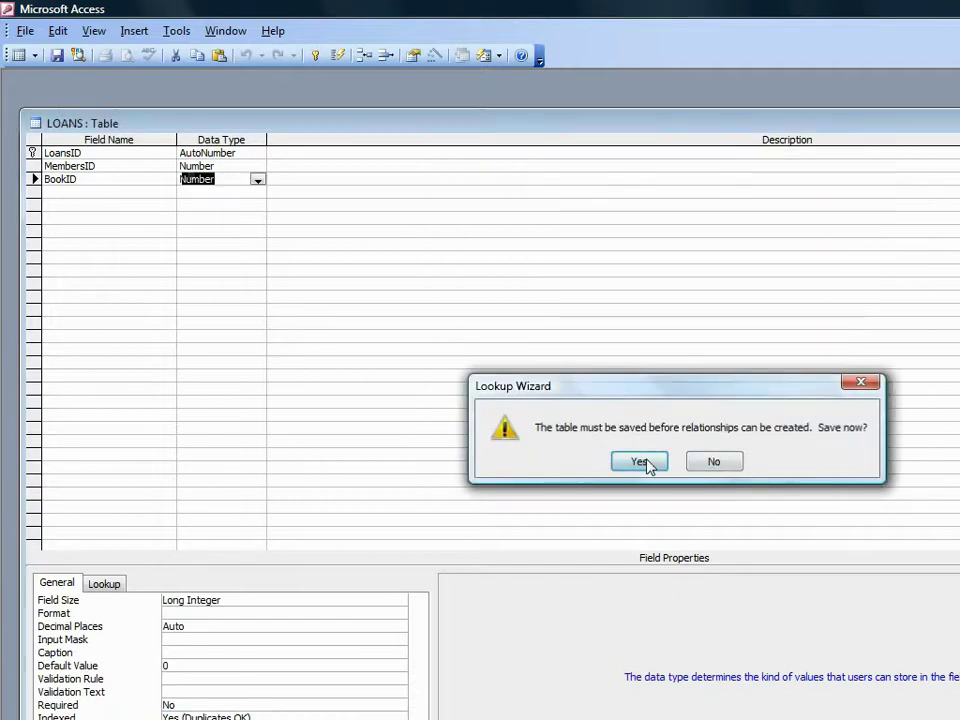
- Confirm saving the LOANS table design
left_click(640, 462)
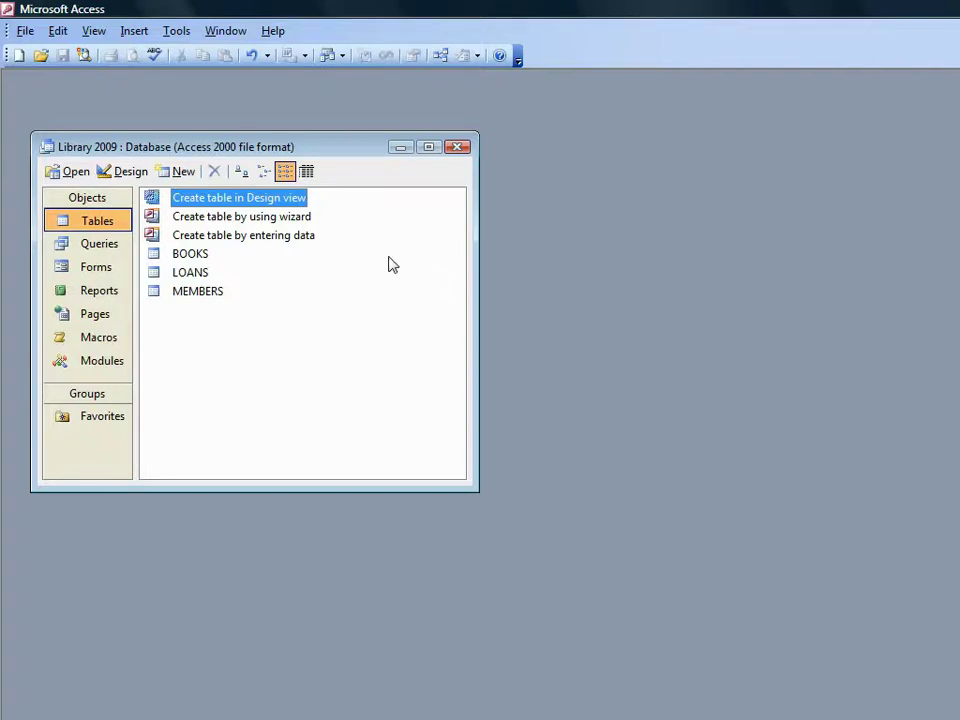
- Show all tables in the Relationships window and enlarge MEMBERS to reveal all its fields
left_click(440, 56)
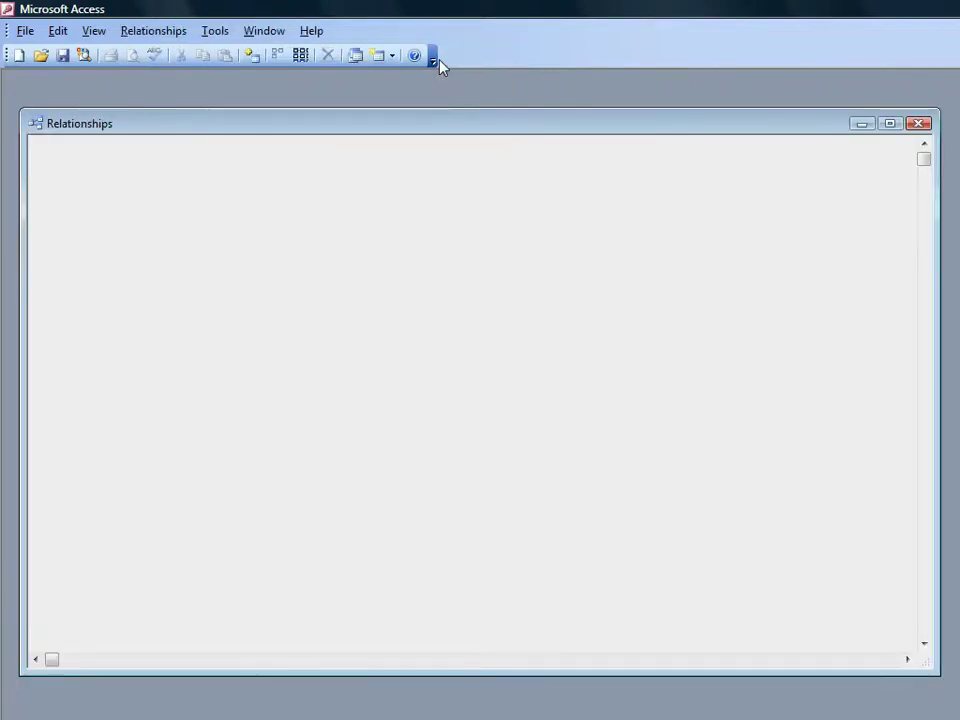
right_click(448, 232)
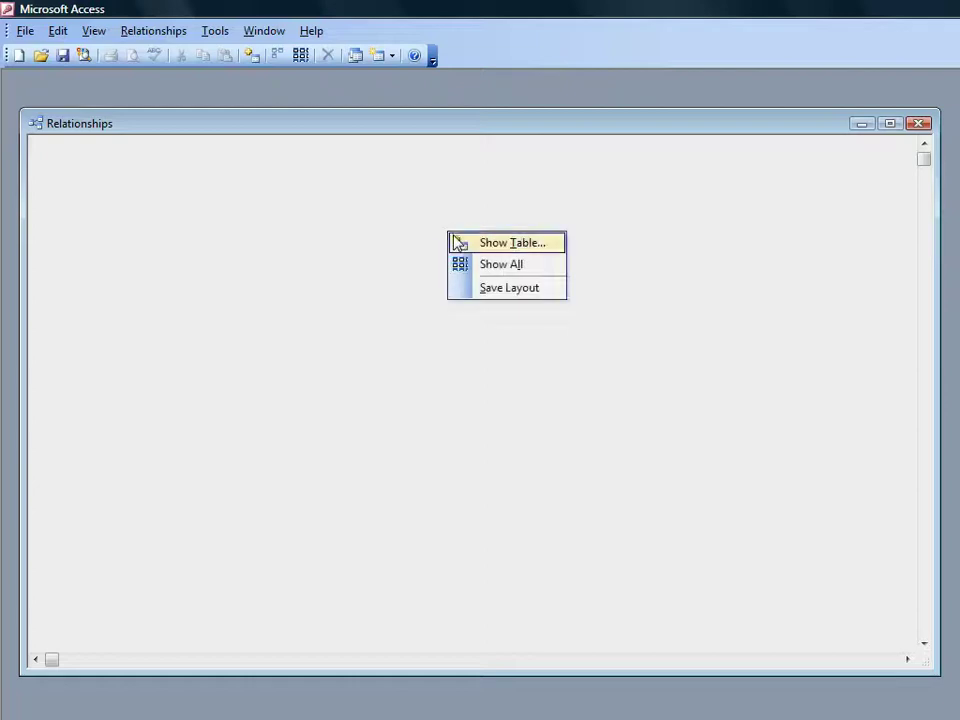
left_click(491, 267)
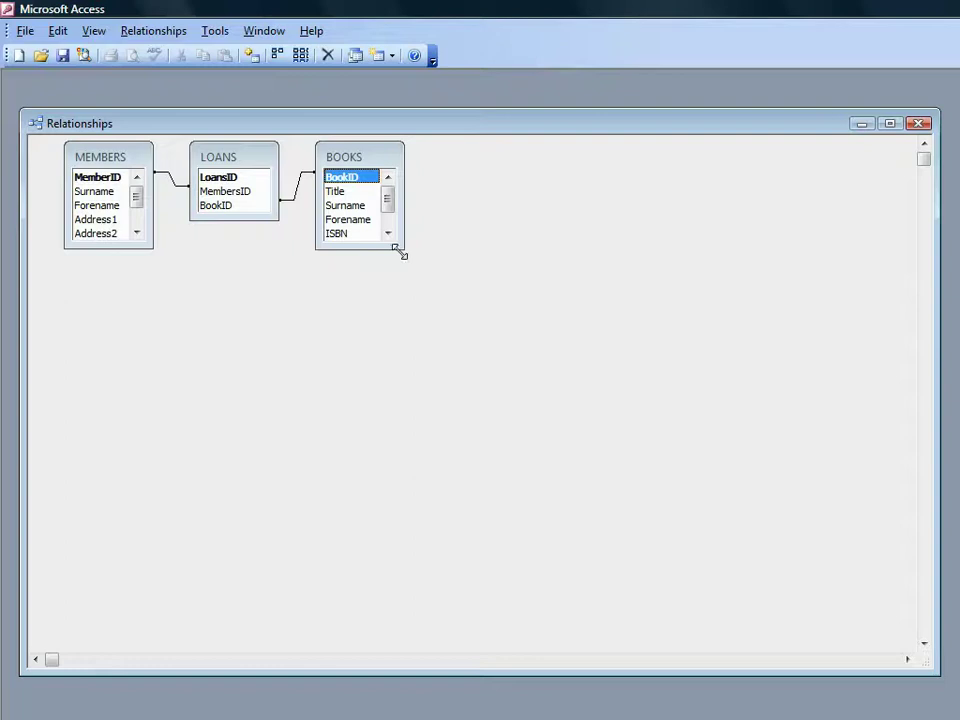
left_click_drag(400, 254, 426, 303)
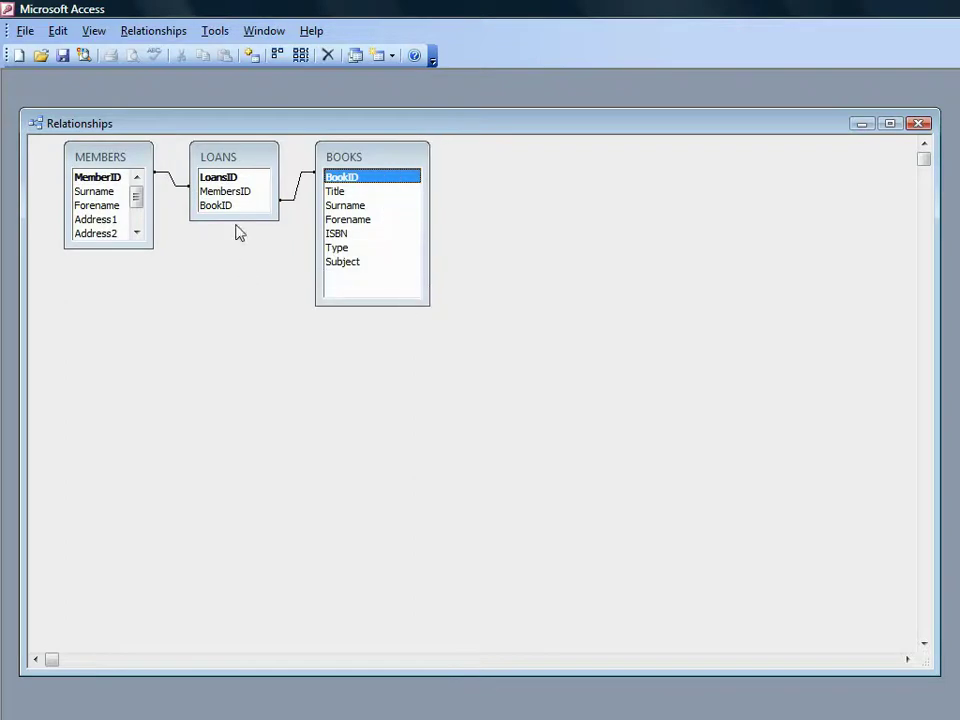
left_click_drag(109, 249, 108, 298)
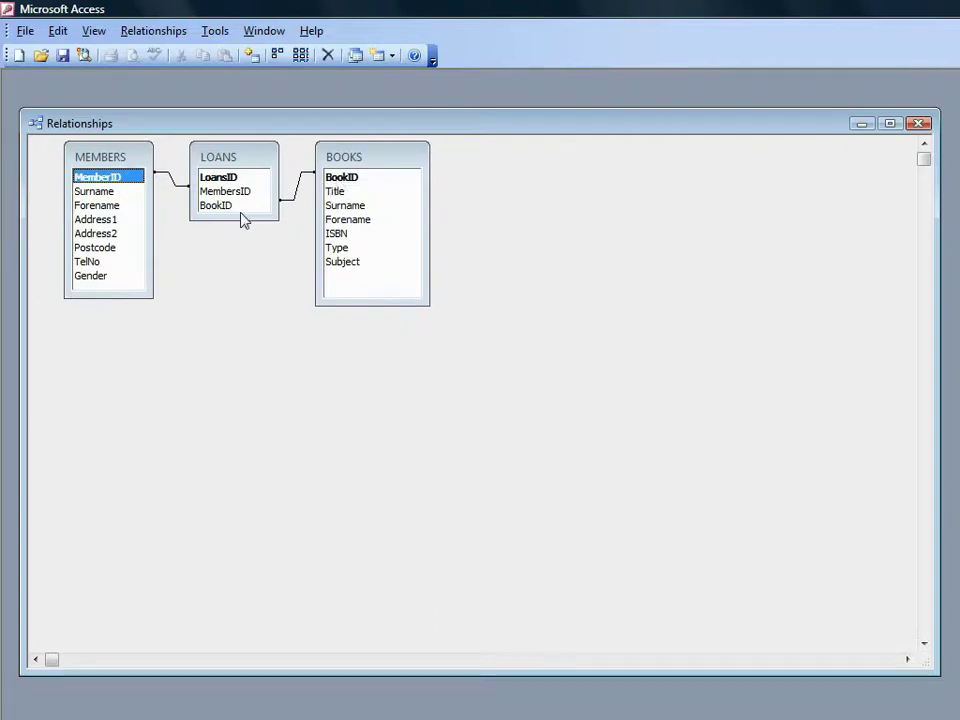
- Save the relationships layout, close the diagram, and select the LOANS table
left_click(62, 55)
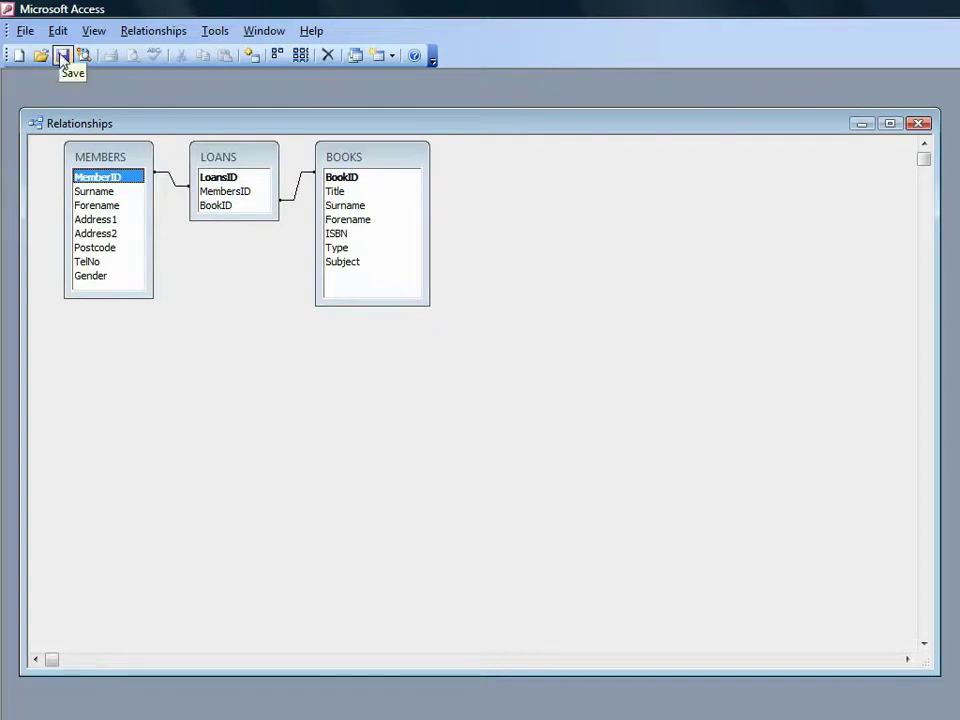
left_click(919, 124)
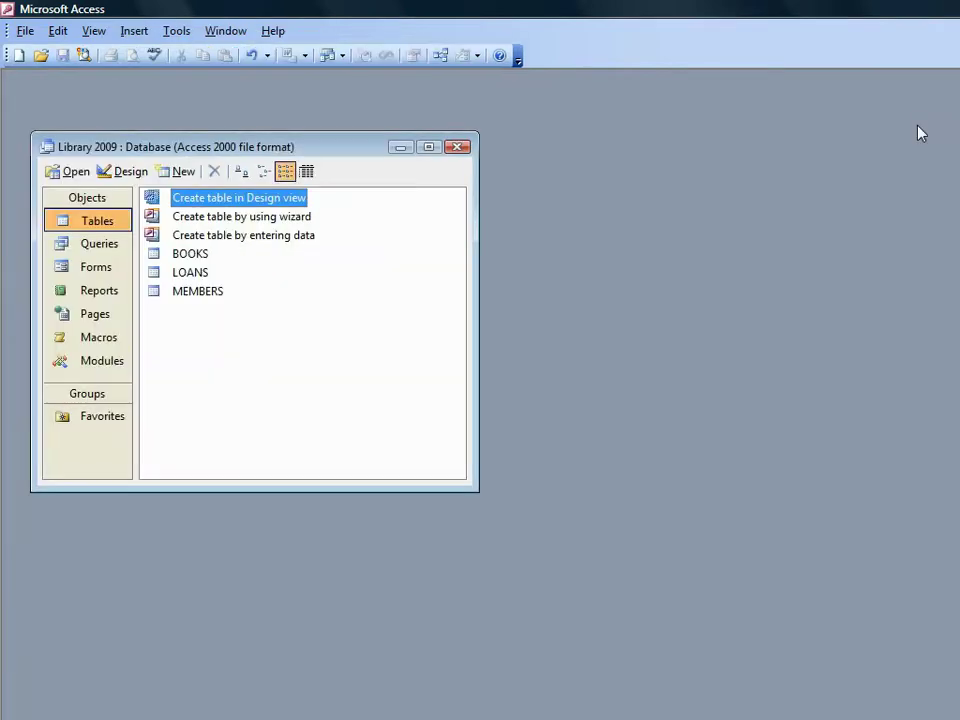
left_click(189, 274)
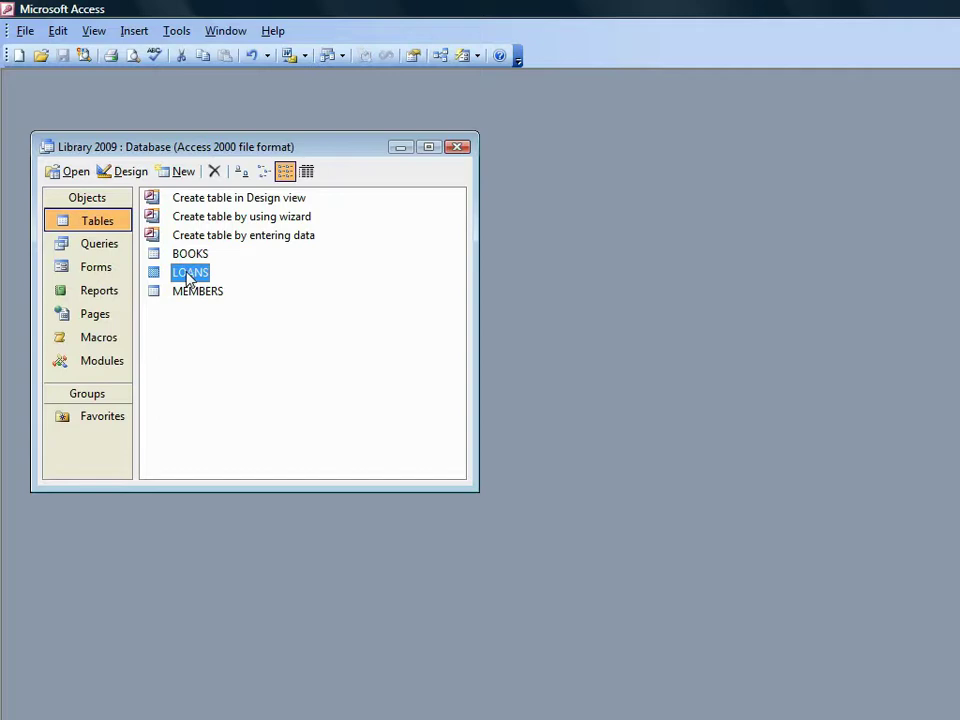
- Open LOANS and enter loan 1: first listed member borrowing A Level Pure Maths
double_click(189, 274)
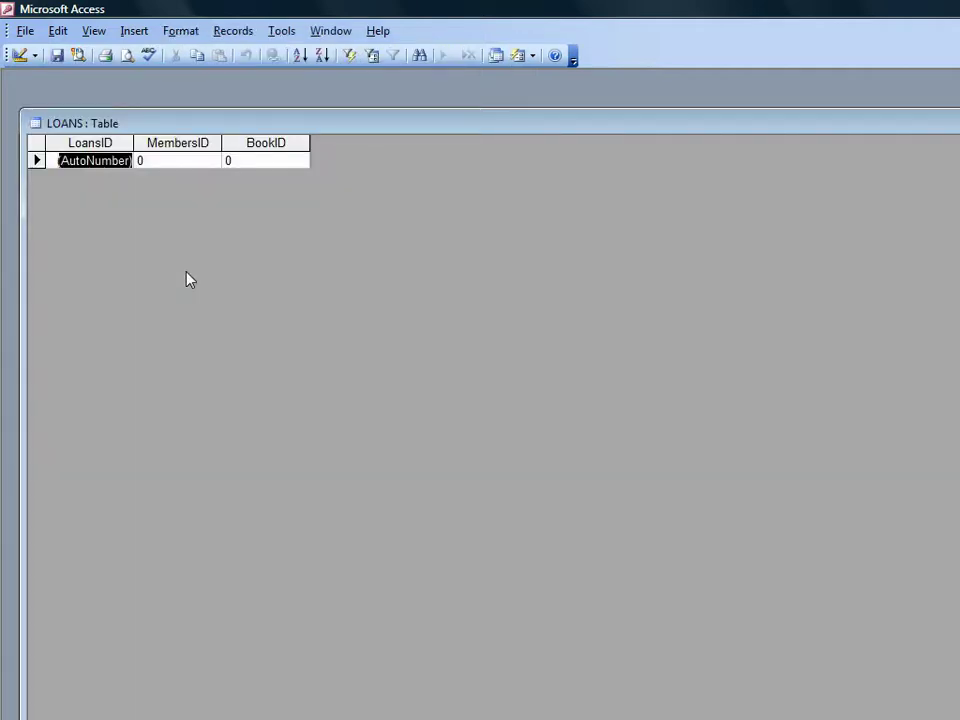
left_click(182, 160)
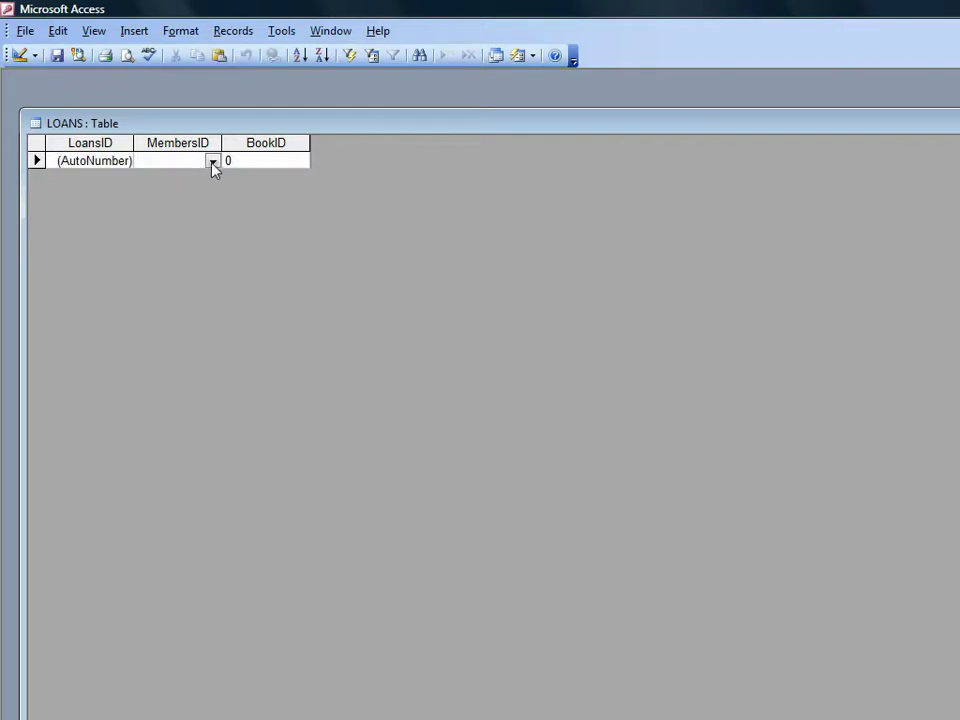
left_click(212, 162)
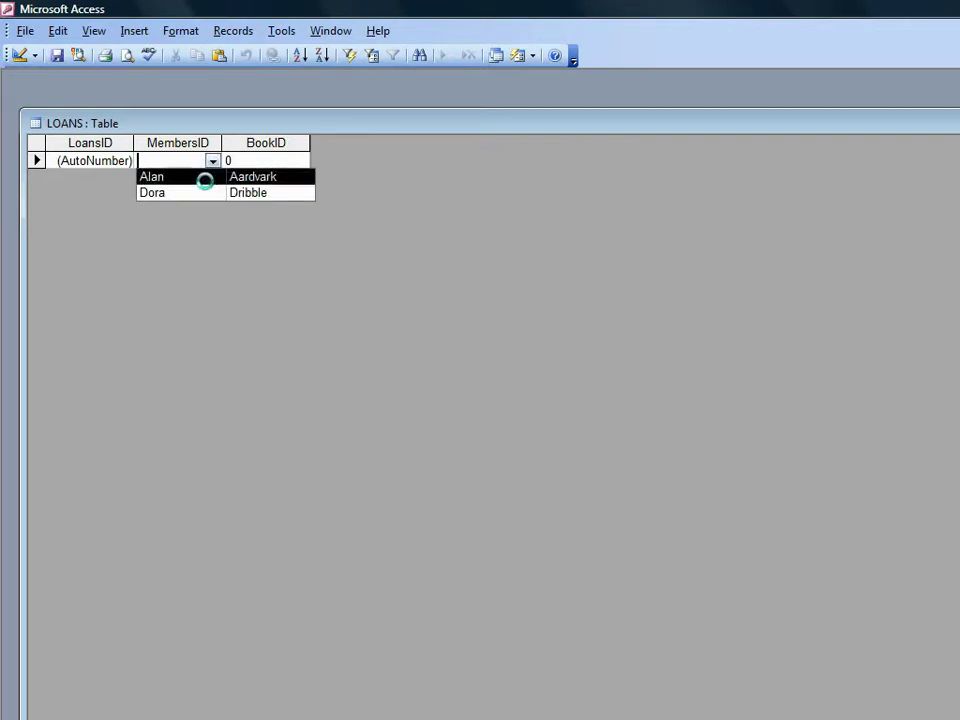
left_click(205, 181)
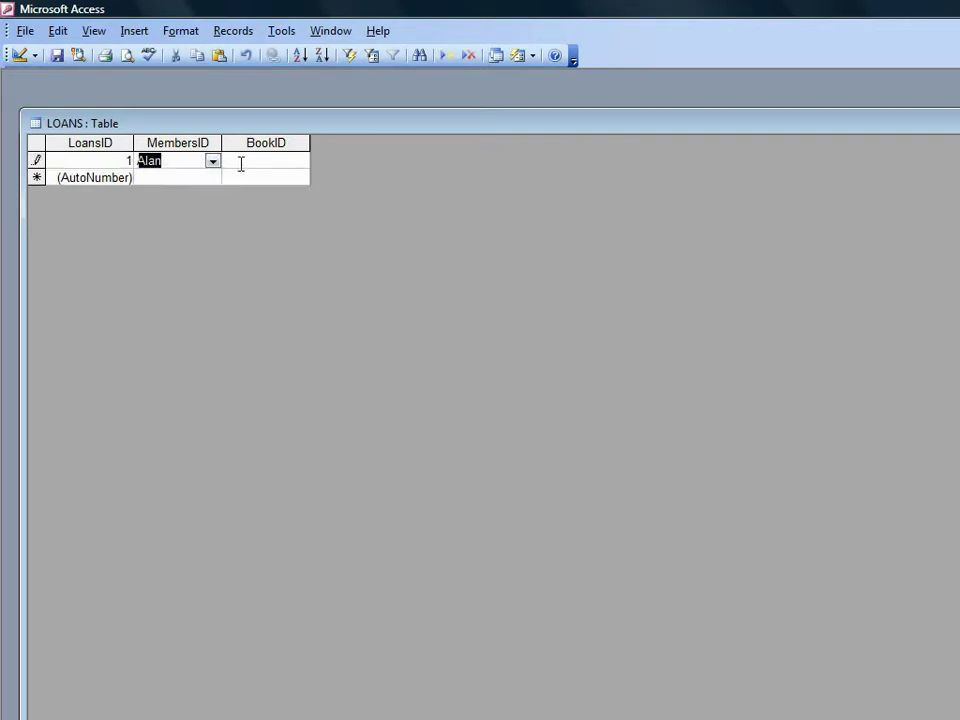
left_click(241, 164)
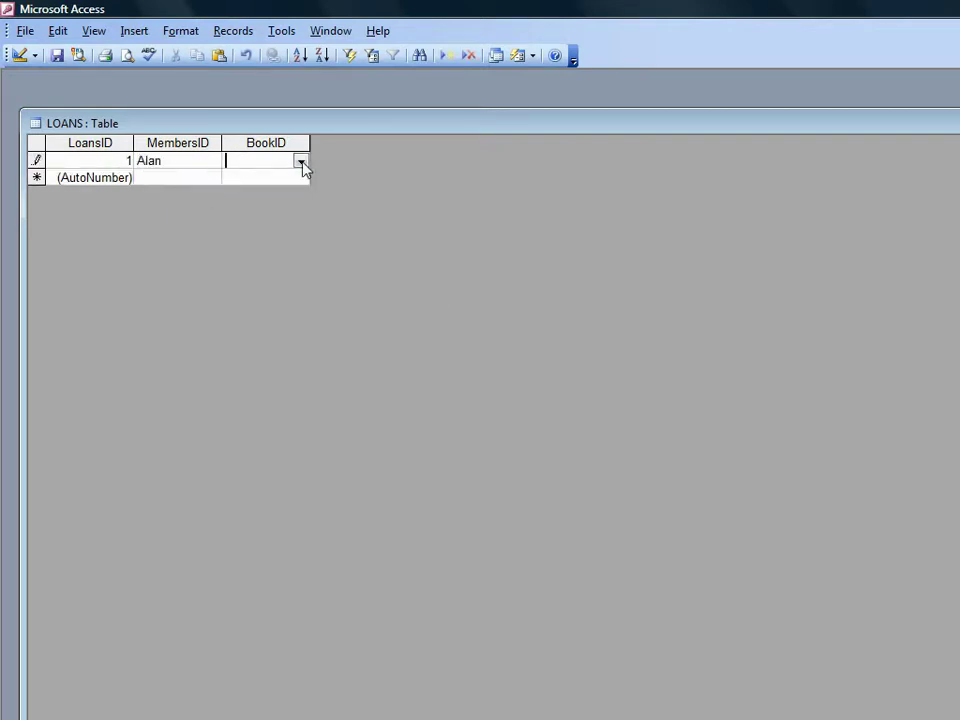
left_click(301, 162)
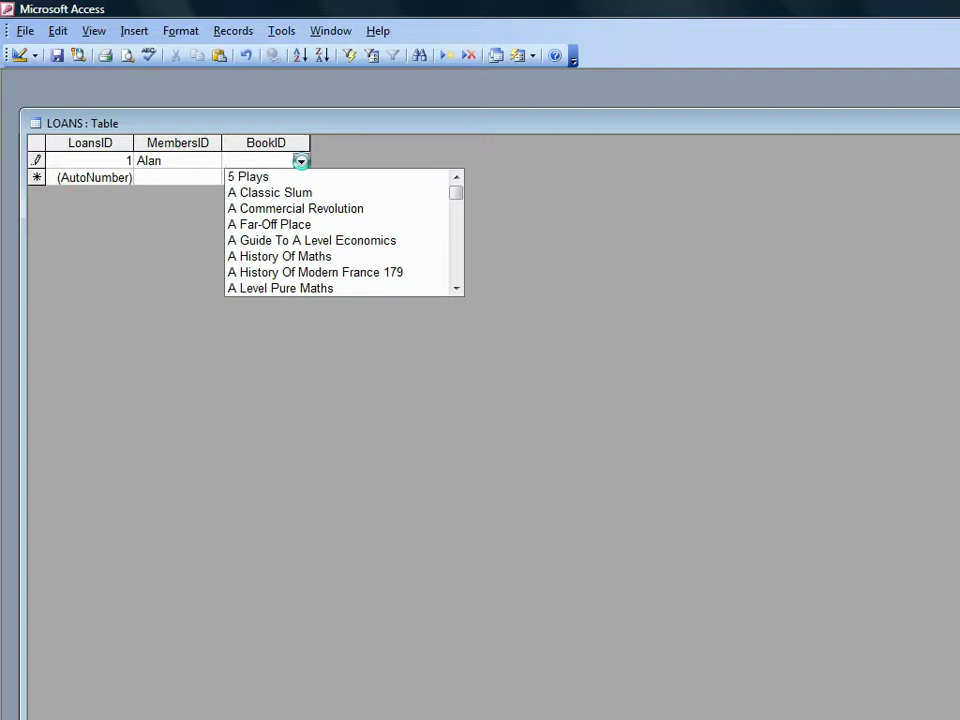
left_click(316, 289)
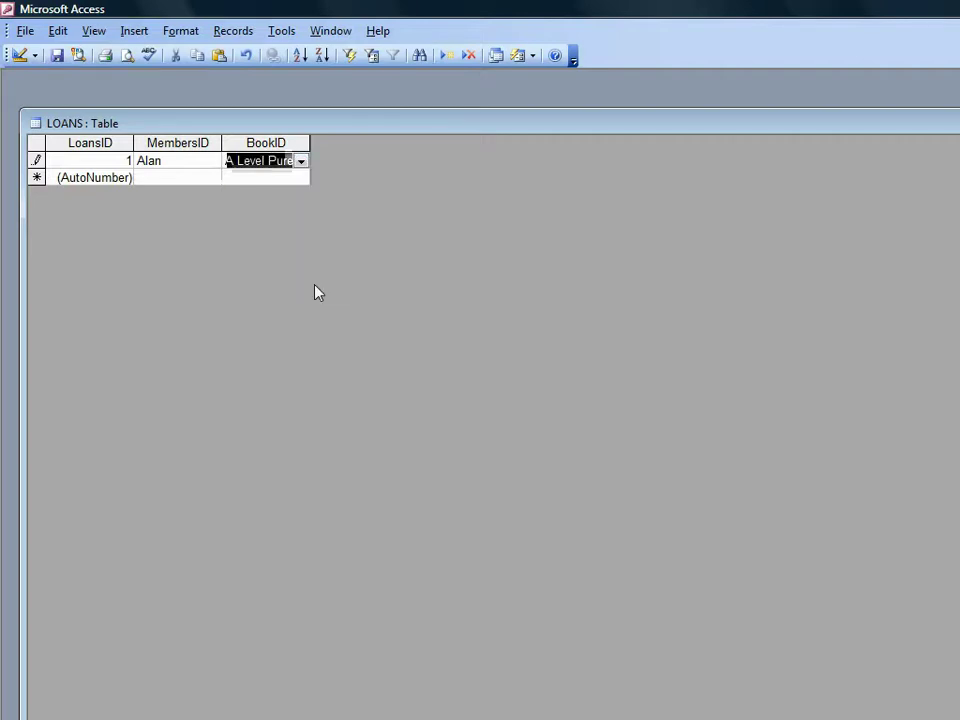
- Enter loan 2: first listed member borrowing Technology And Production
left_click(196, 178)
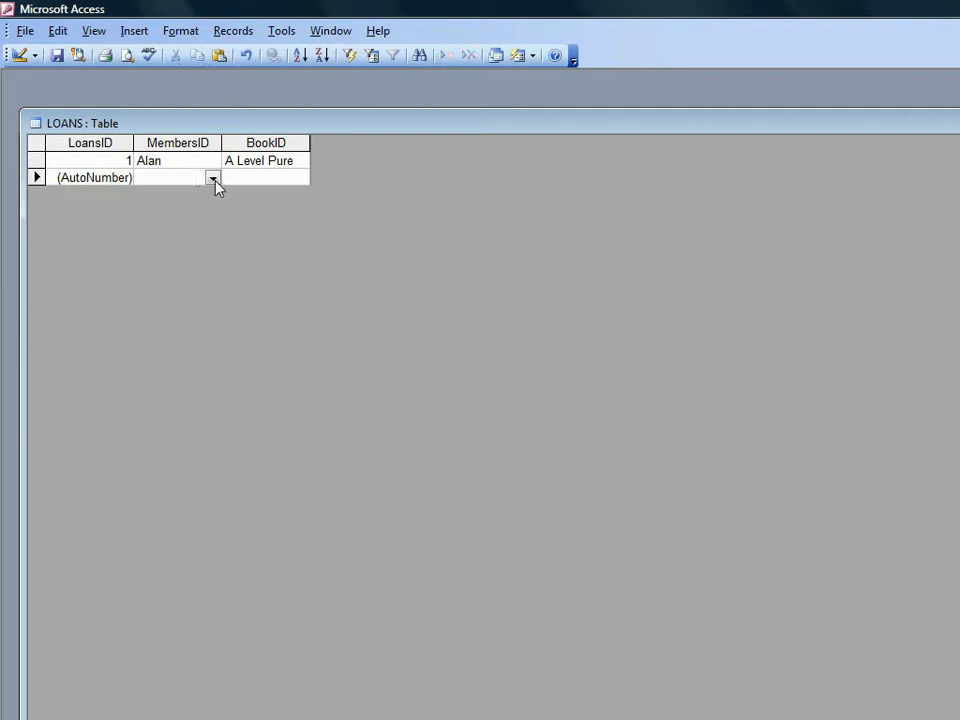
left_click(212, 179)
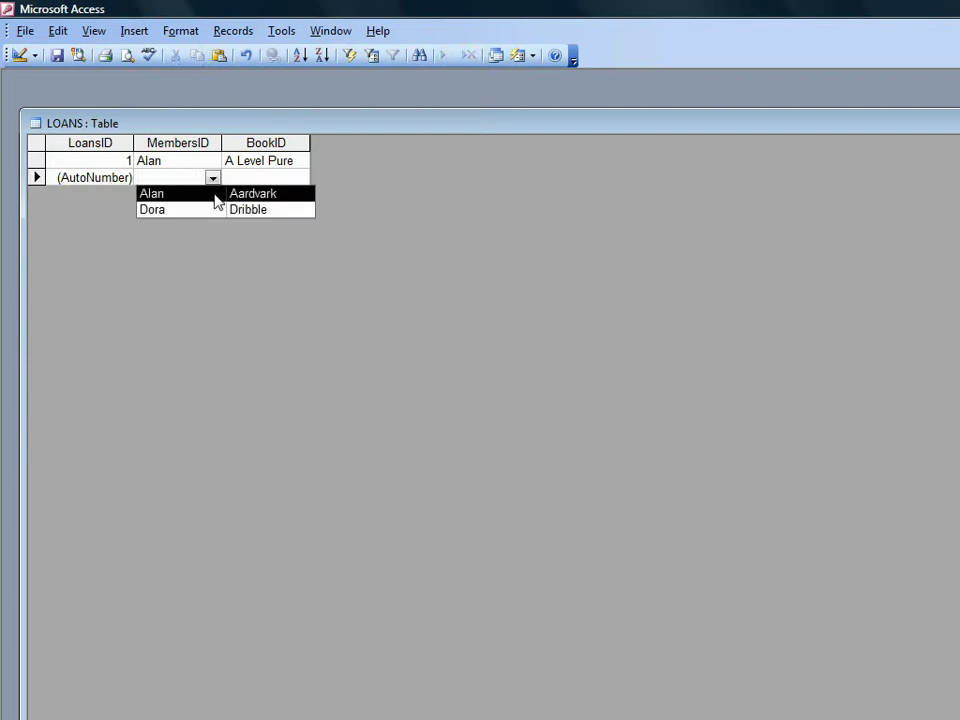
left_click(216, 197)
left_click(246, 178)
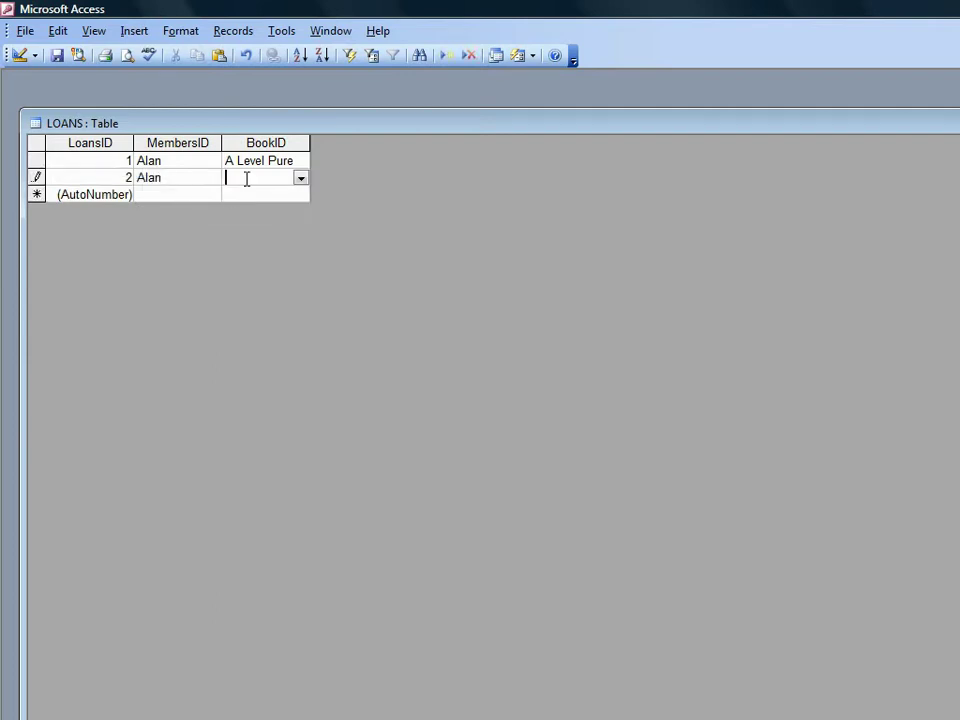
left_click(300, 178)
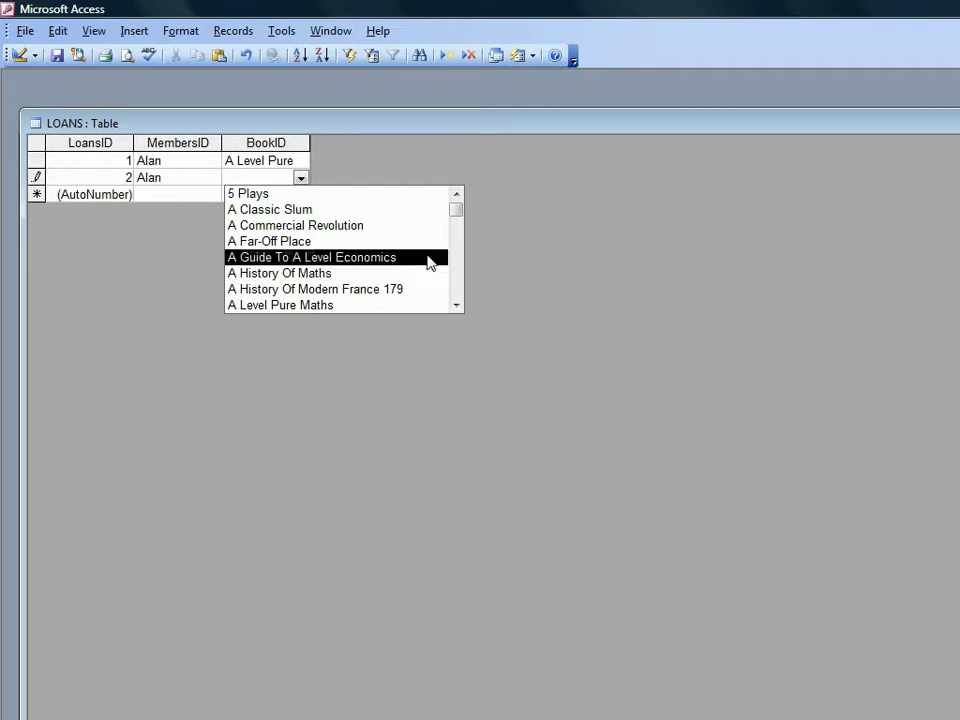
left_click_drag(456, 230, 460, 257)
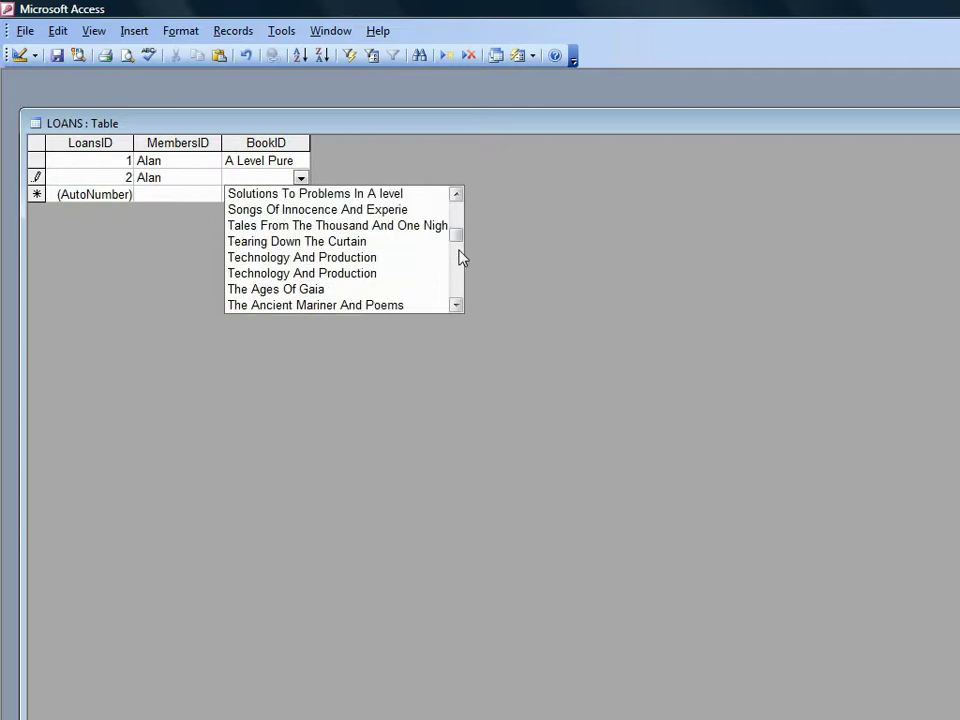
left_click(399, 276)
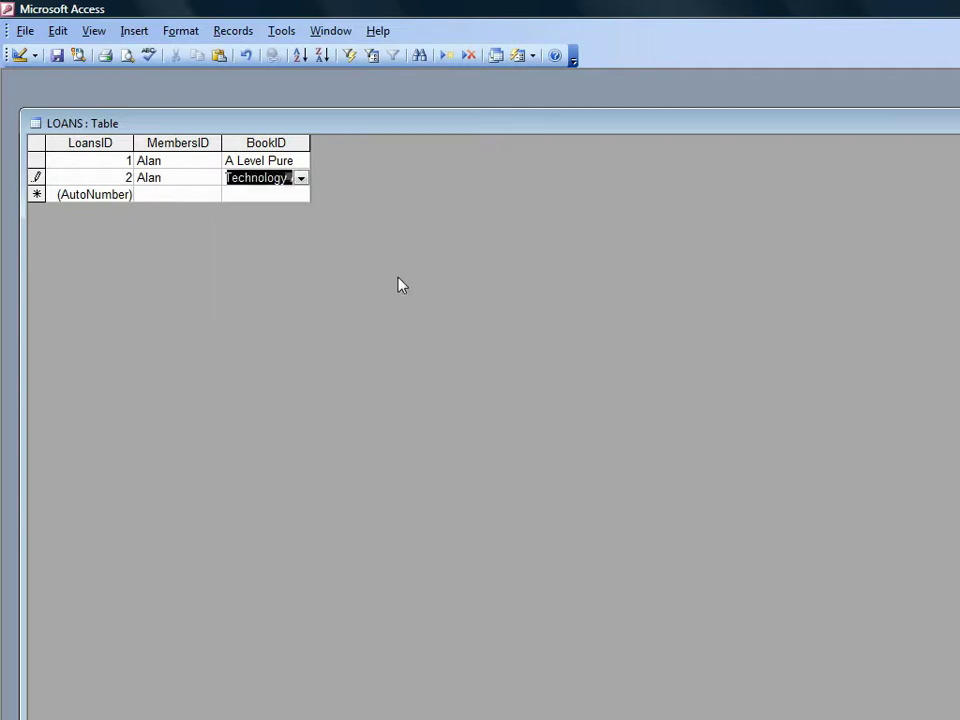
- Enter loan 3 for the second listed member with A Classic Slum, then save and close
left_click(173, 198)
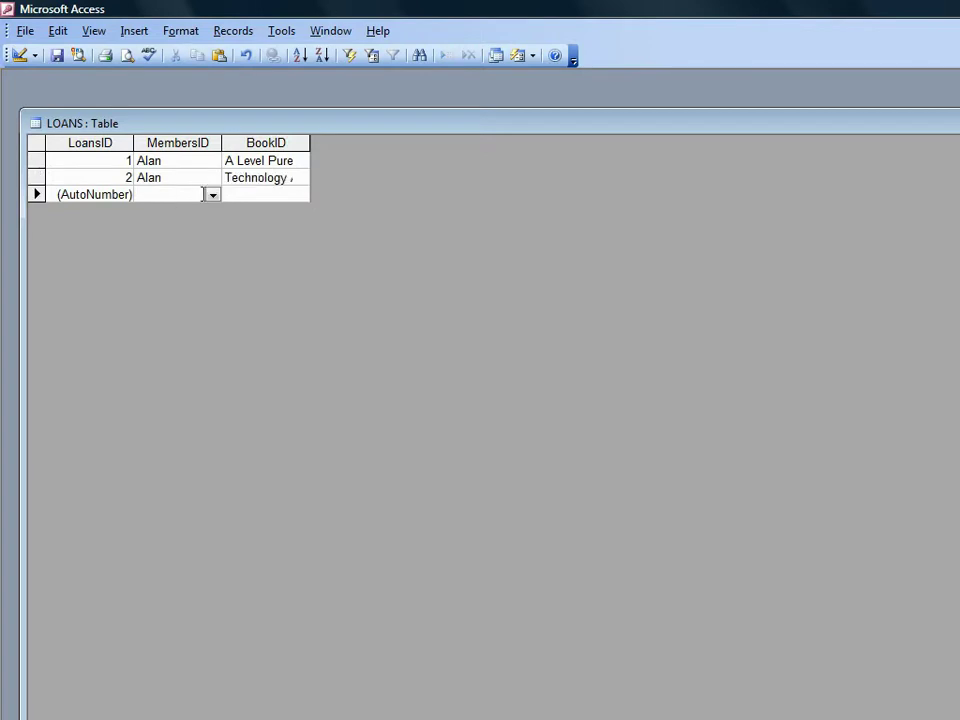
left_click(213, 196)
left_click(212, 227)
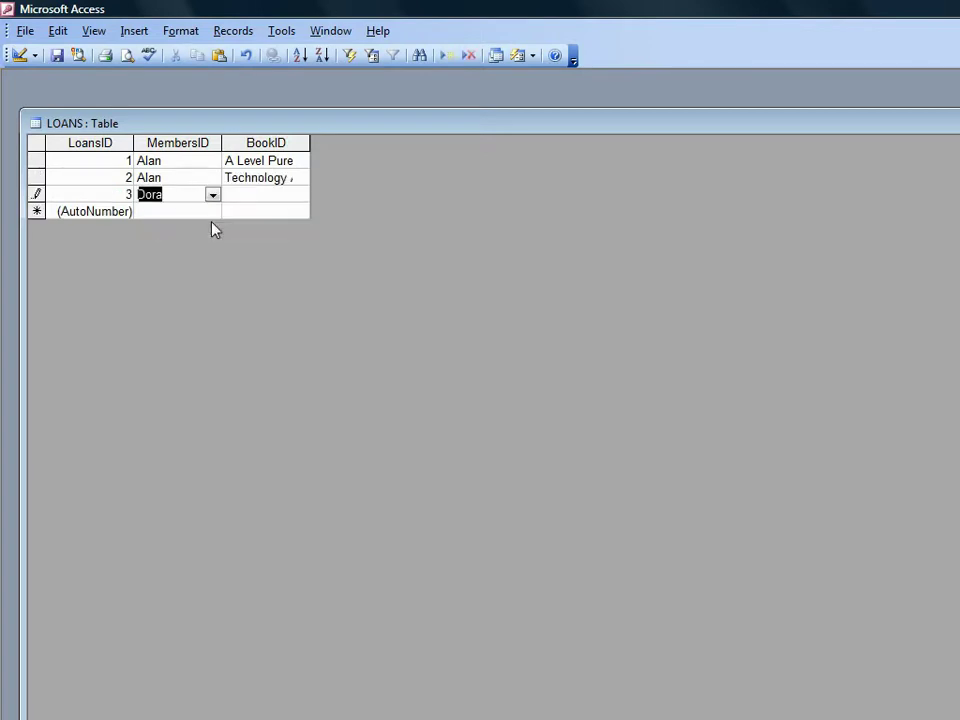
left_click(247, 194)
left_click(301, 195)
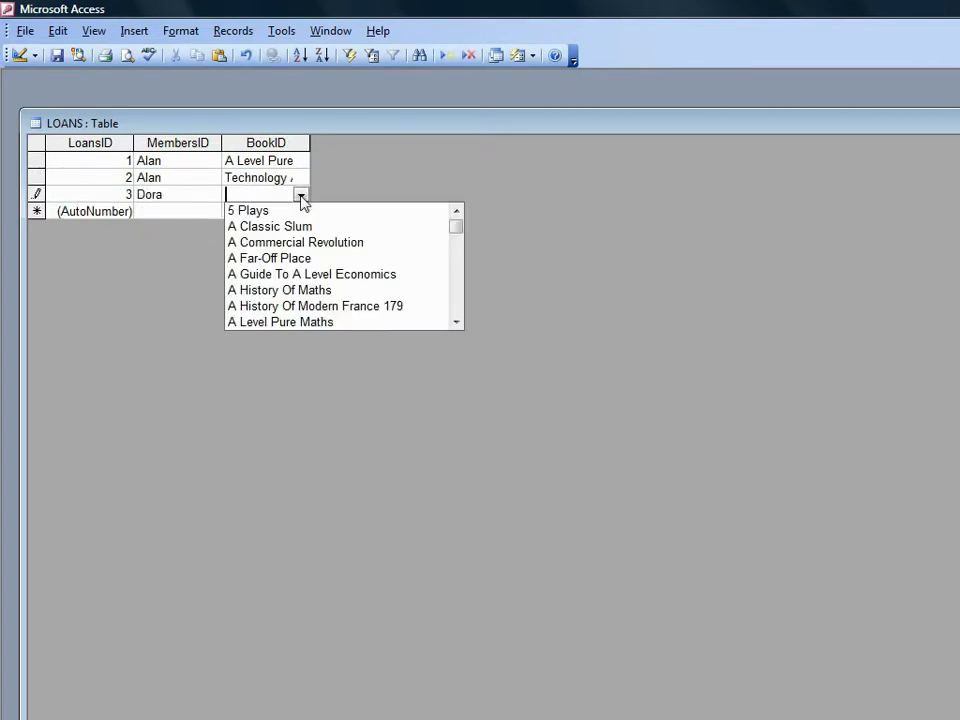
left_click(306, 227)
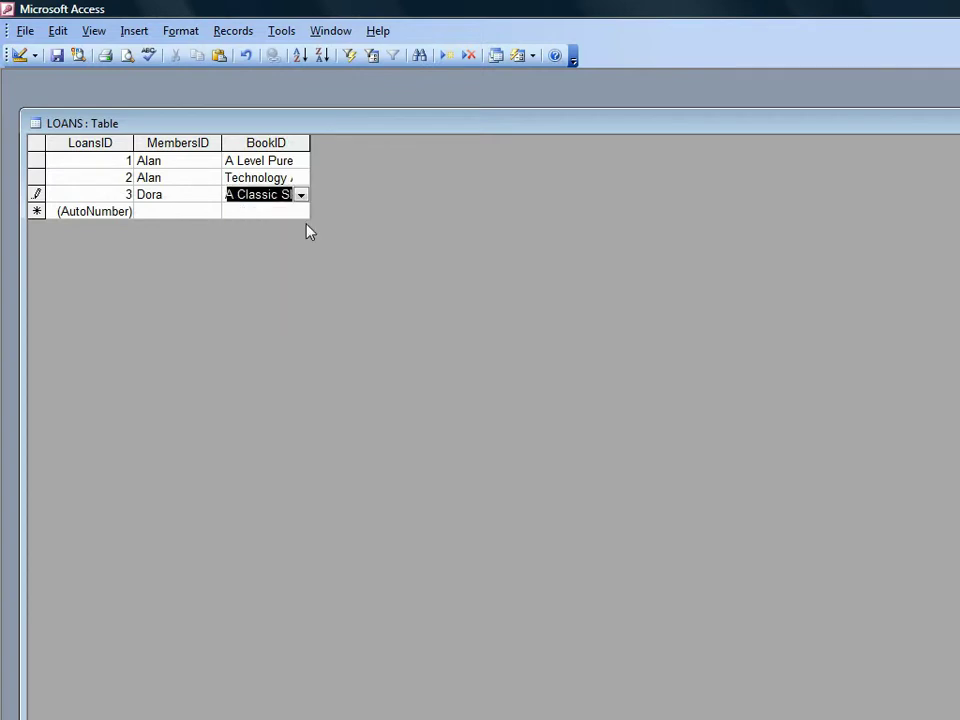
left_click(58, 56)
key("ctrl+w")
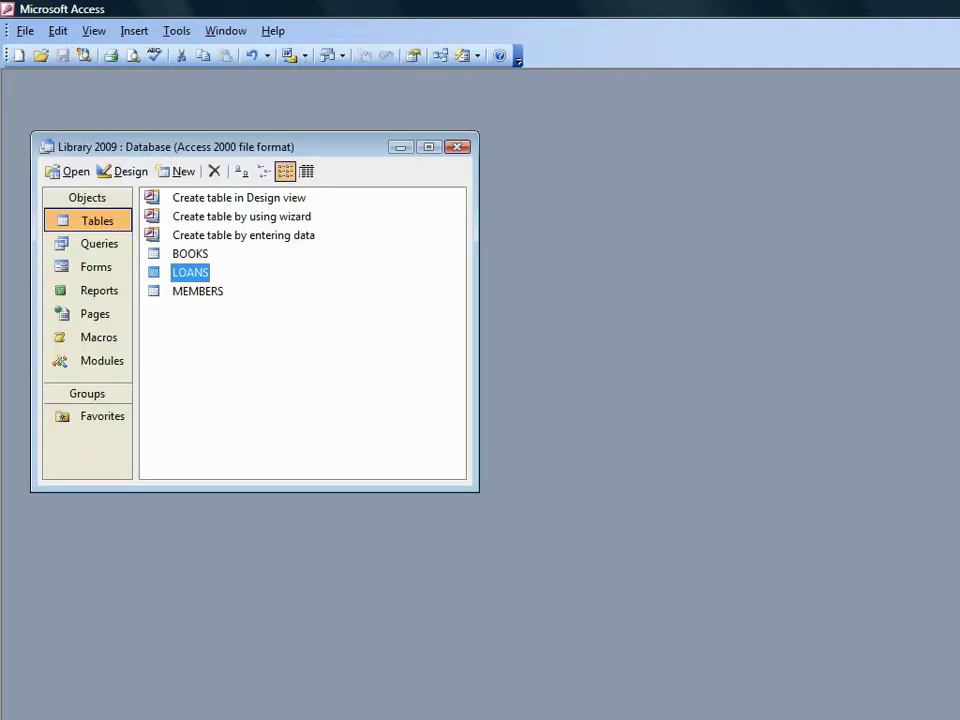